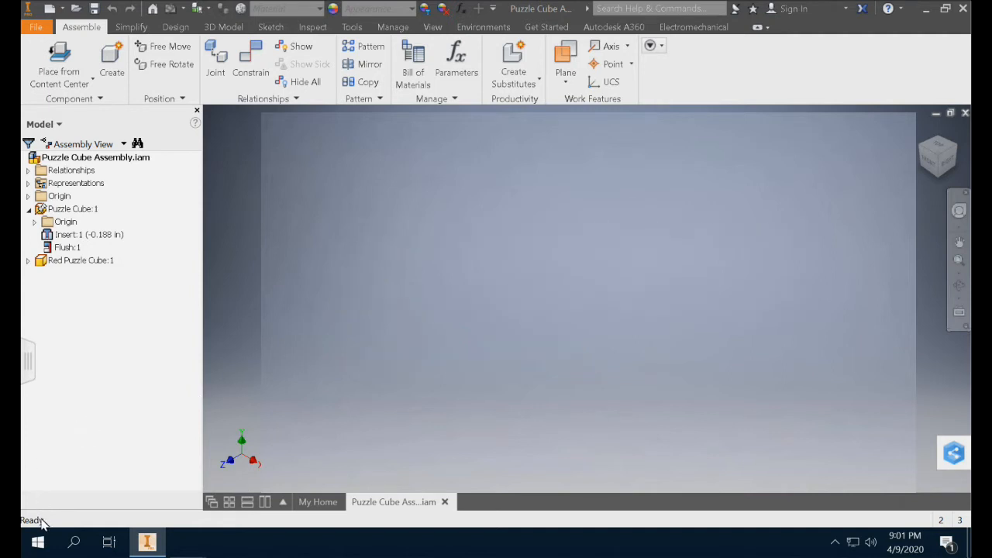
Launch Google Chrome to open a new browser window.
click(40, 544)
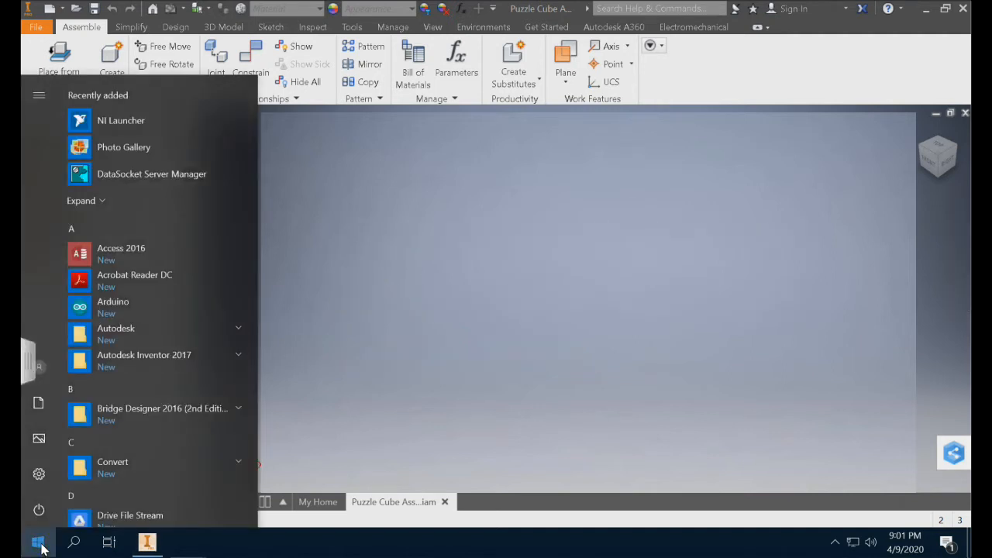
scroll(121, 345, down, 5)
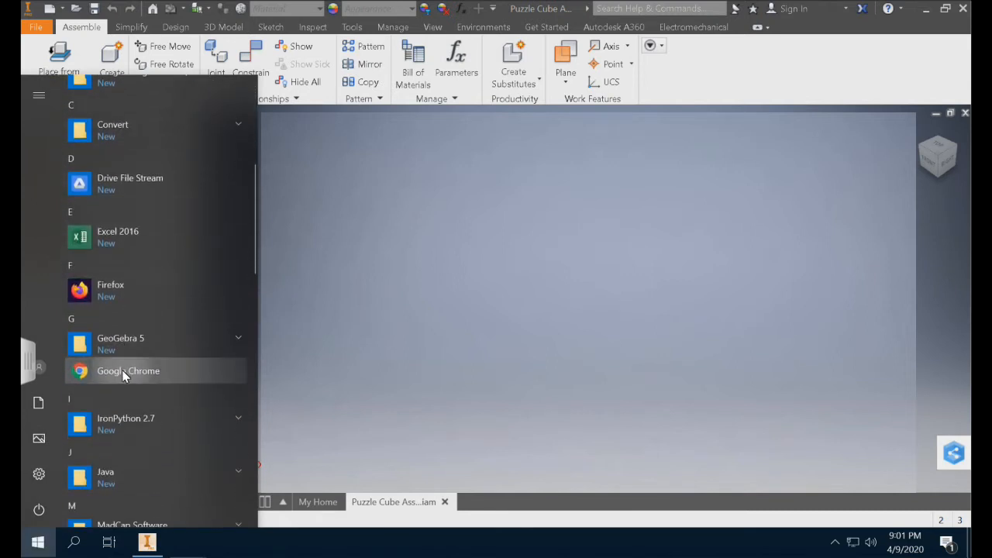
click(124, 372)
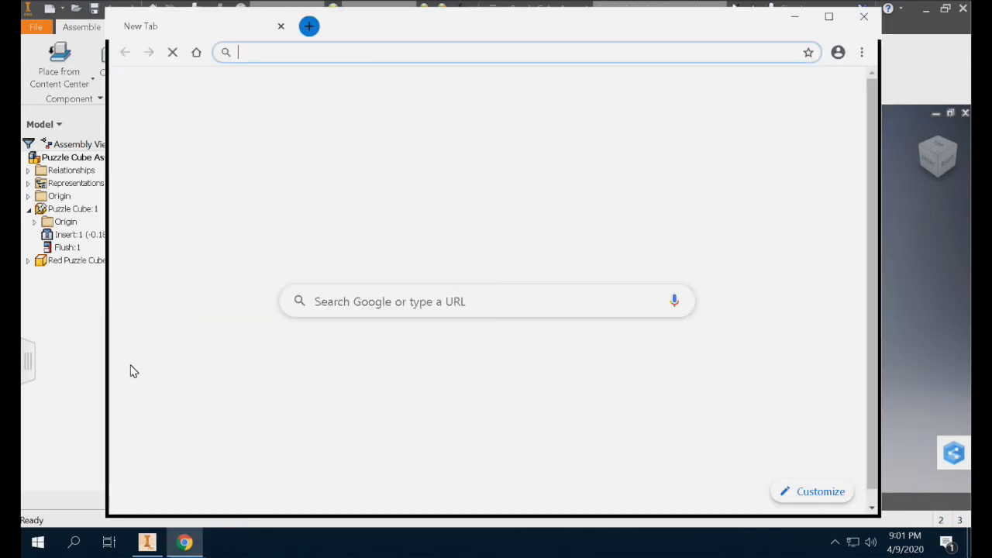
Go to the website plainfieldtech.weebly.com.
click(357, 54)
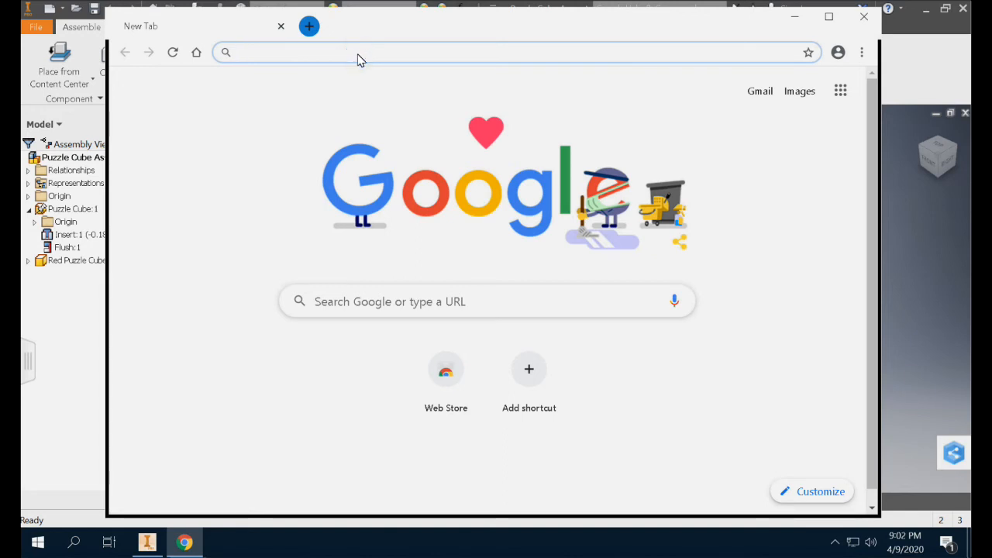
text(p)
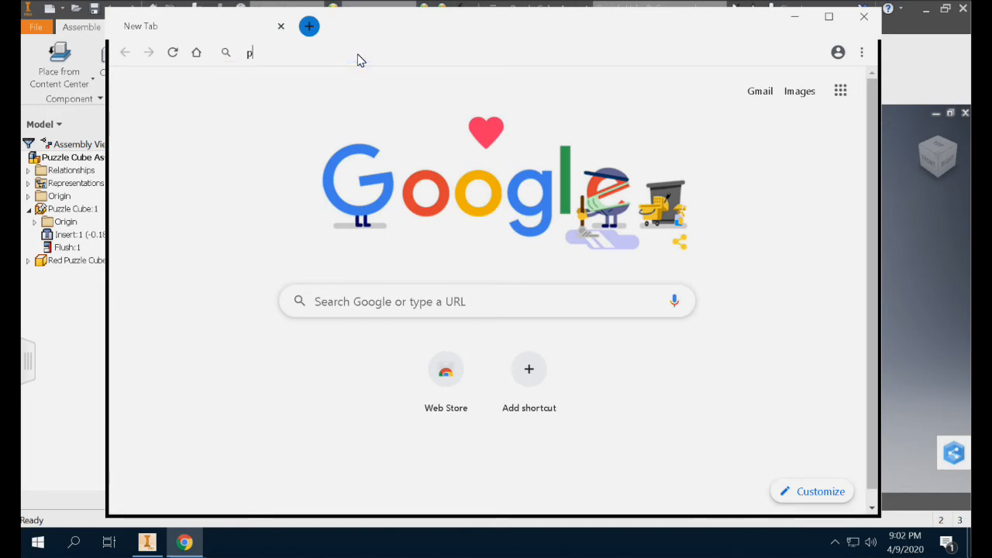
text(lainfile)
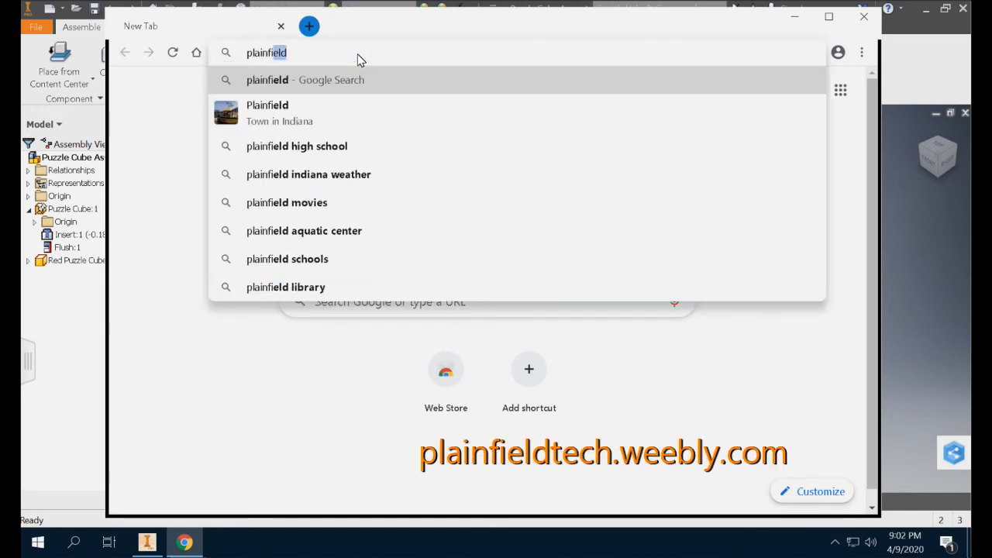
key(BackSpace)
key(BackSpace)
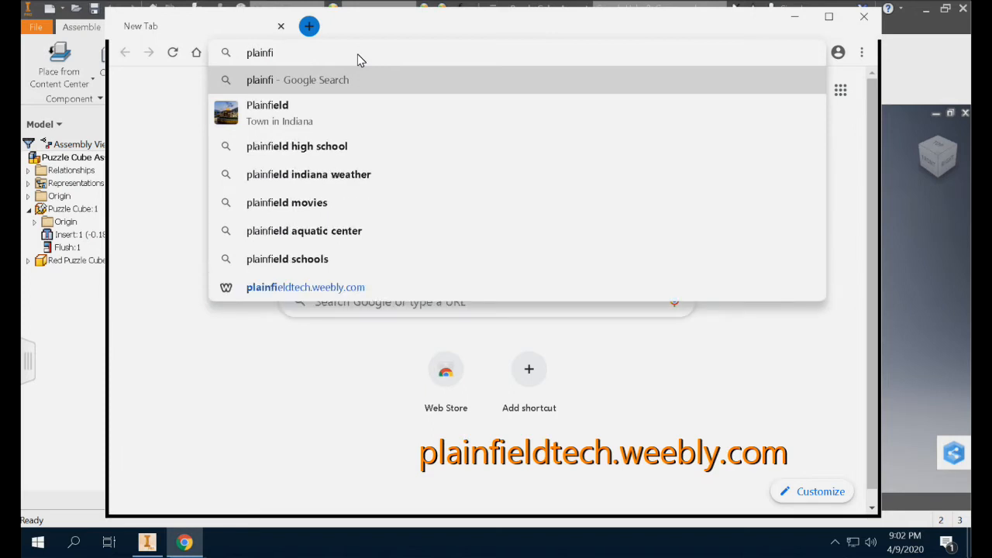
text(eldtech.)
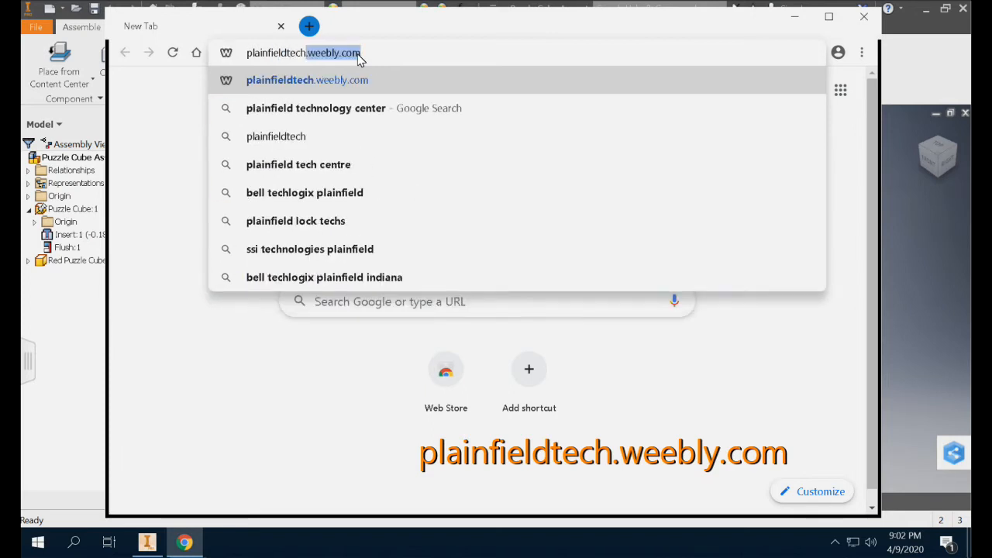
text(weebly)
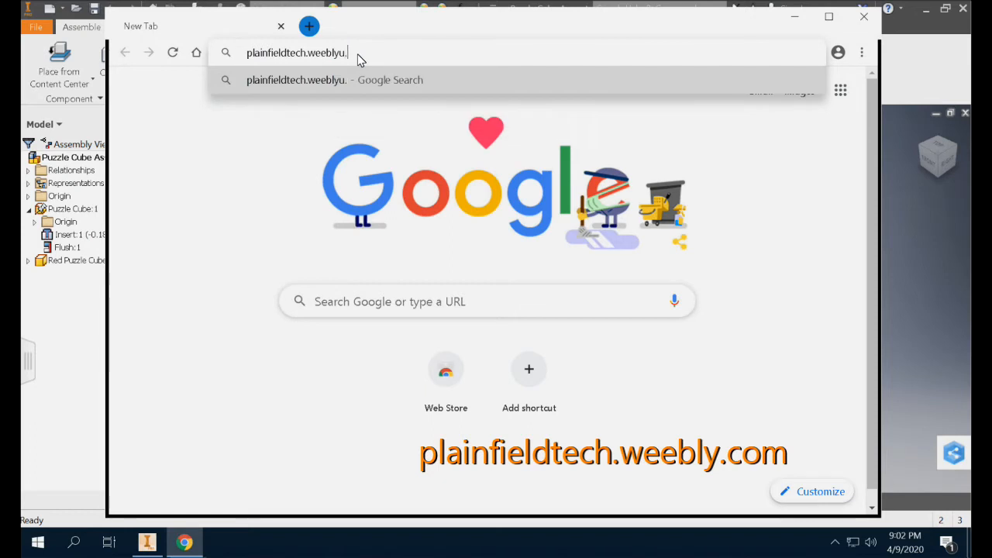
text(.com)
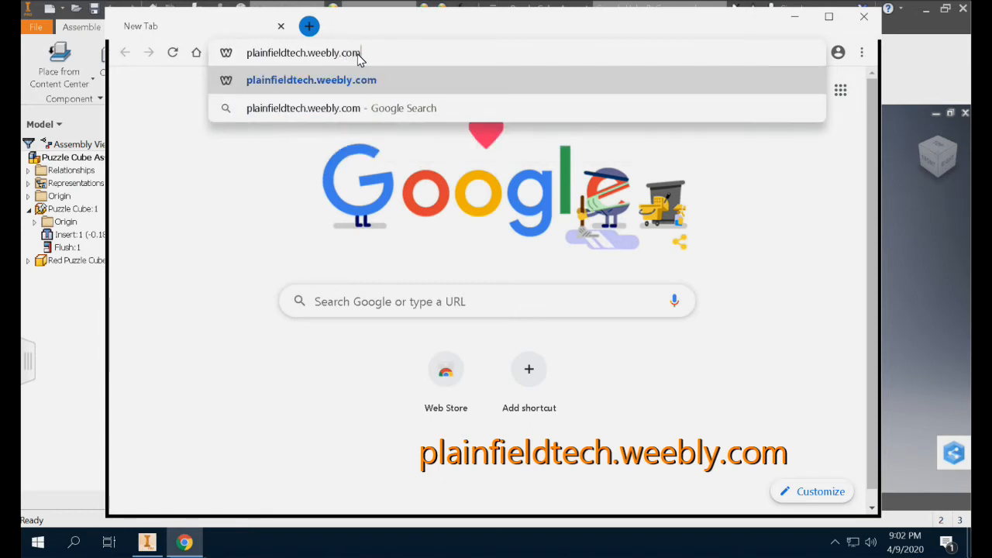
key(Return)
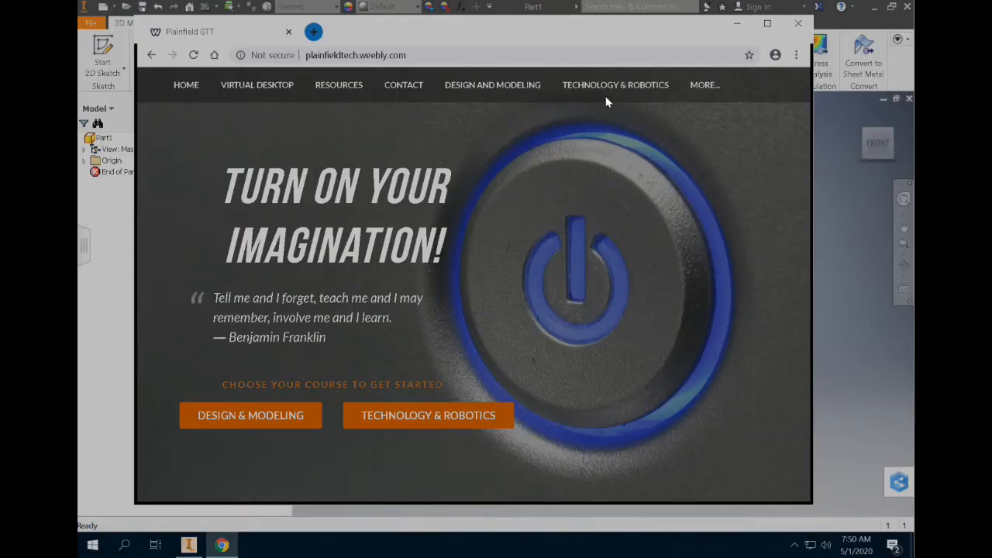
Go to the Technology & Robotics page "Section 4 - Inventor Modeling" and open the downloaded drawing template drawing_file_2.idw in Inventor.
mouse_move(606, 89)
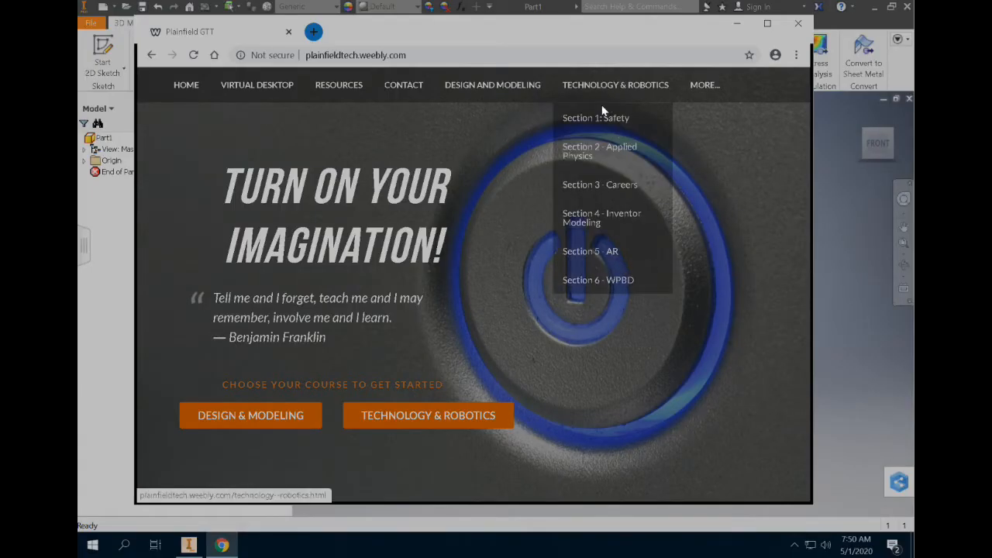
click(575, 221)
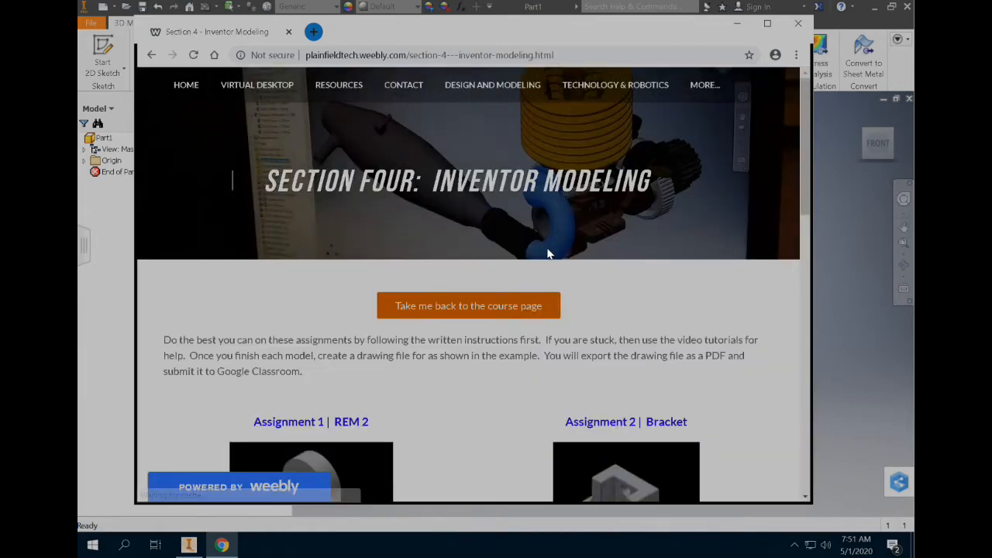
scroll(521, 294, down, 1)
scroll(500, 316, down, 1)
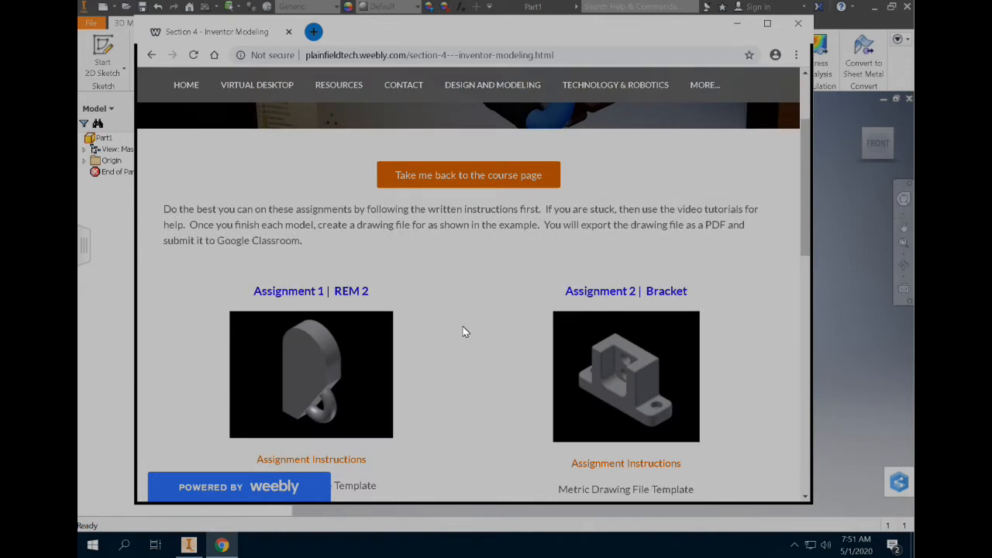
scroll(434, 345, down, 1)
scroll(404, 352, down, 1)
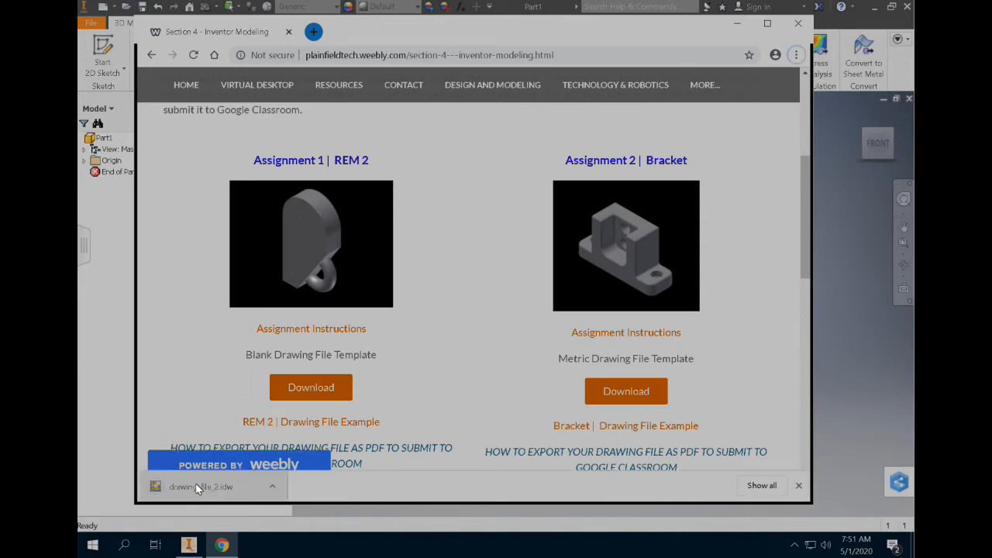
click(204, 485)
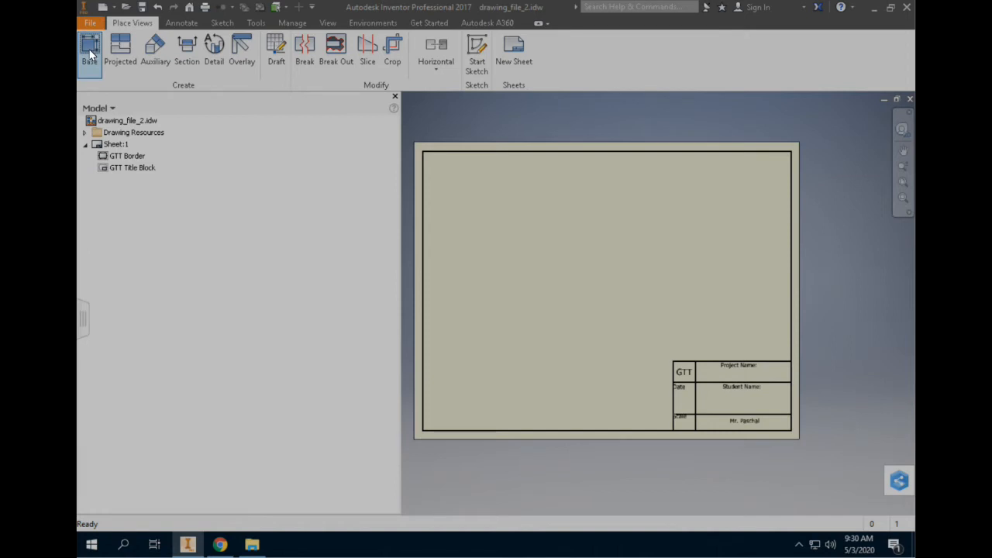
Start a base view on the sheet, move its dialog clear of the sheet and browse for an existing model file.
click(89, 49)
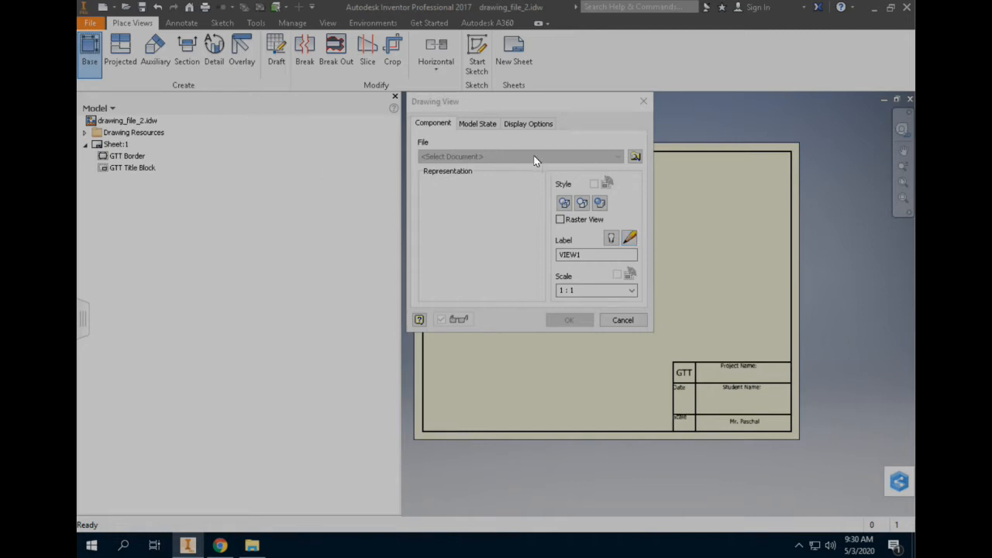
drag(516, 99, 394, 114)
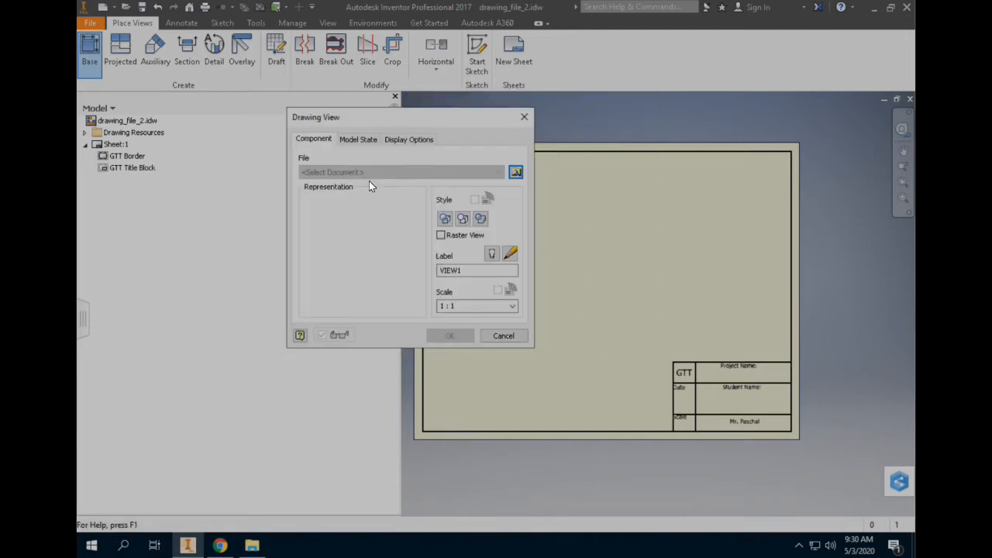
drag(369, 117, 286, 89)
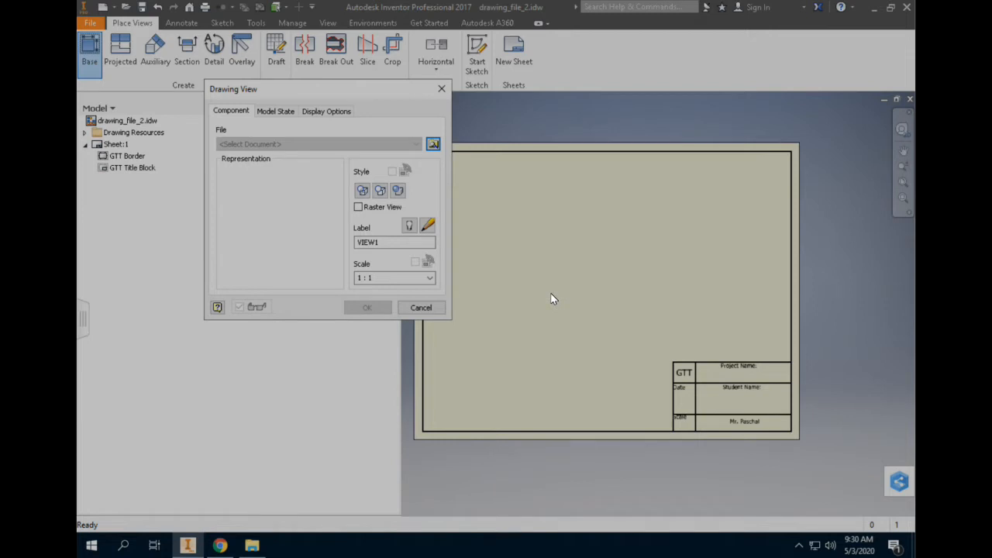
click(433, 146)
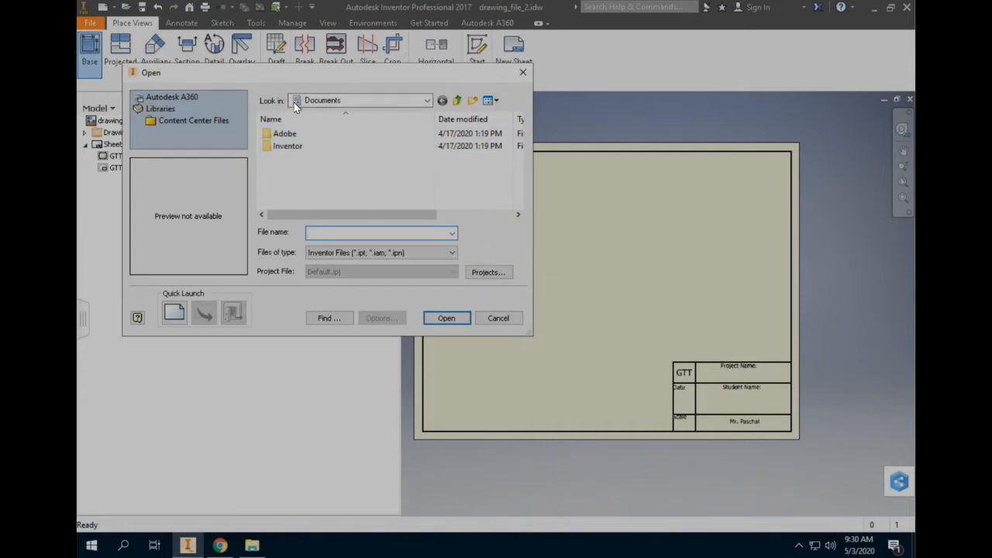
Load REM2.ipt for the base view from the Inventor subfolder of Technology and Robotics in My Drive on Google Drive File Stream.
click(347, 100)
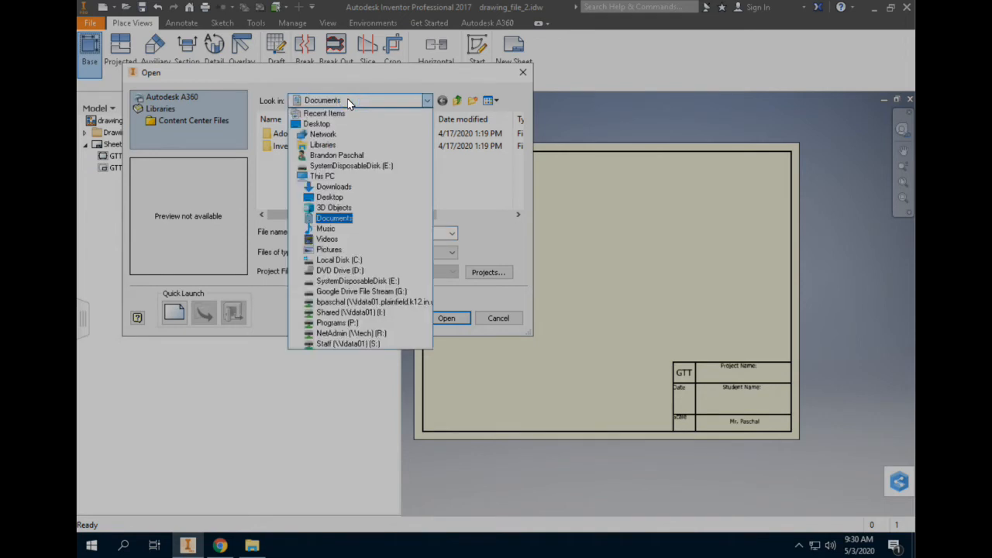
click(362, 293)
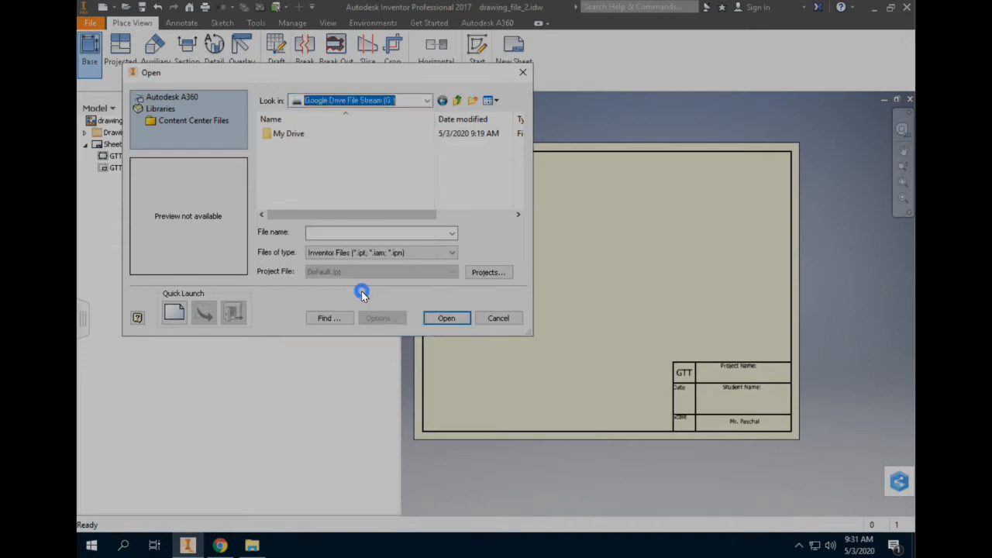
double_click(289, 136)
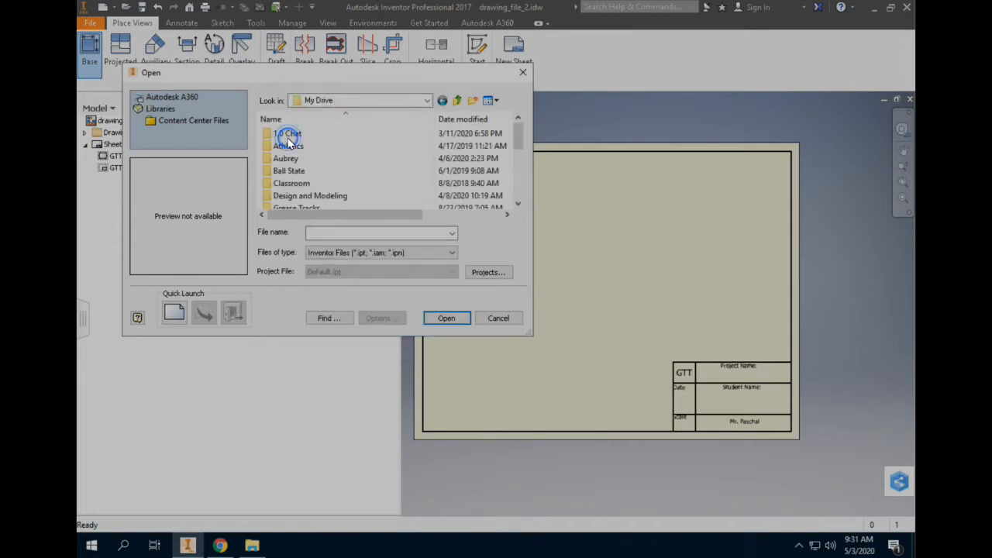
scroll(304, 175, down, 2)
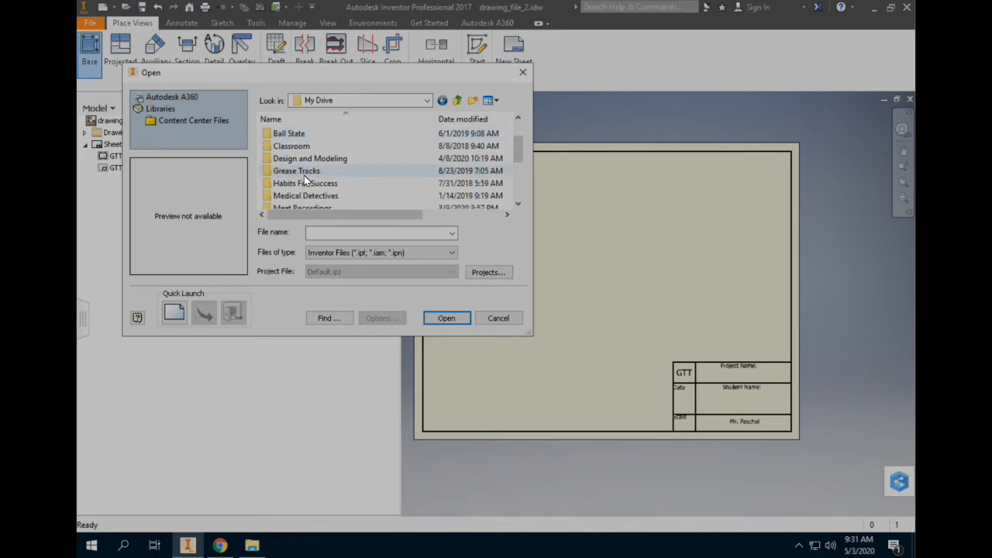
scroll(310, 172, down, 1)
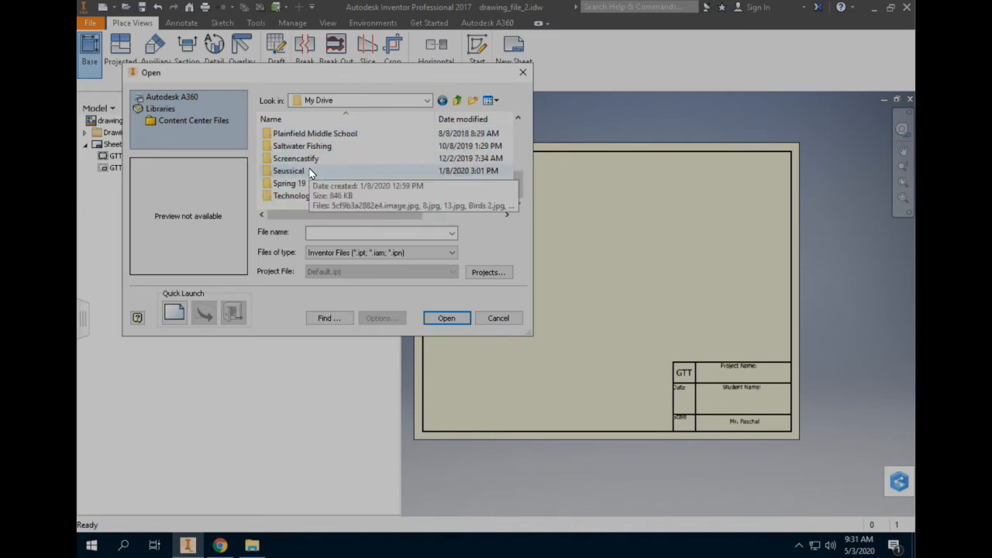
double_click(314, 197)
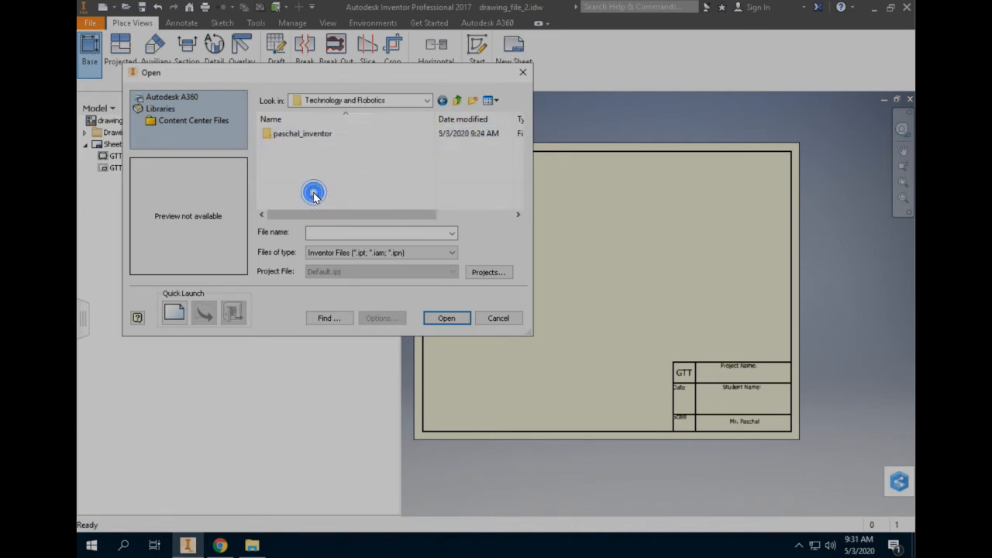
double_click(298, 135)
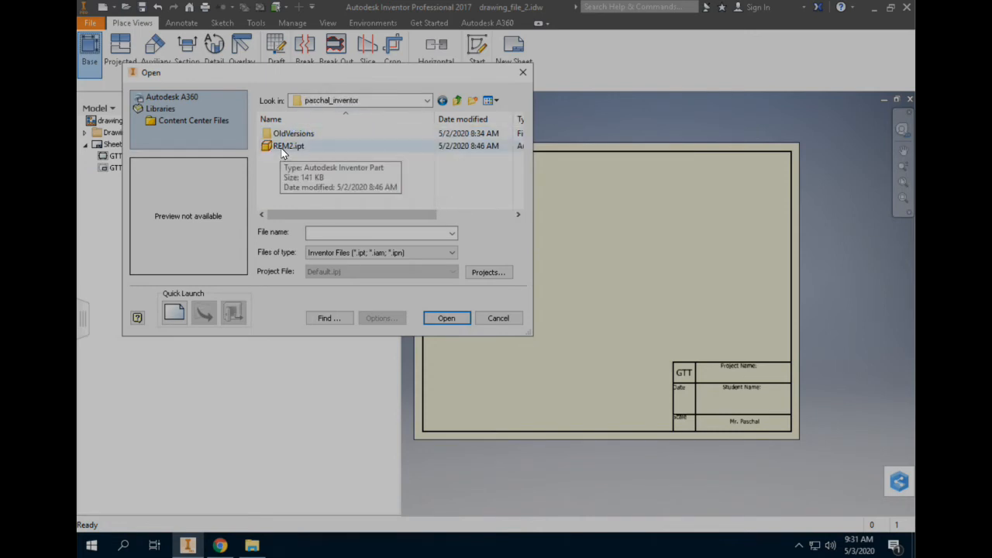
click(281, 150)
double_click(282, 150)
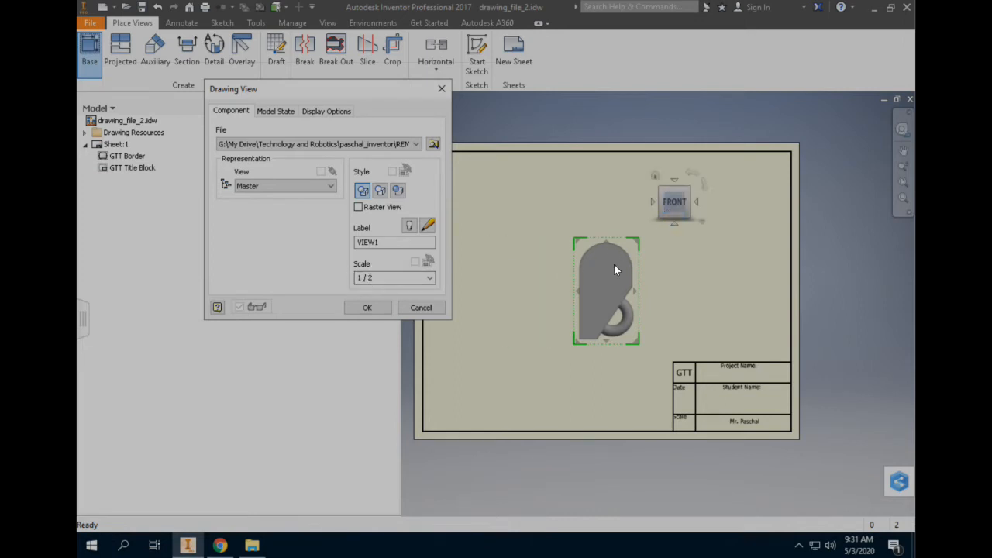
Position the front view in the lower-left corner of the sheet and move the Drawing View dialog off the sheet.
drag(608, 279, 475, 346)
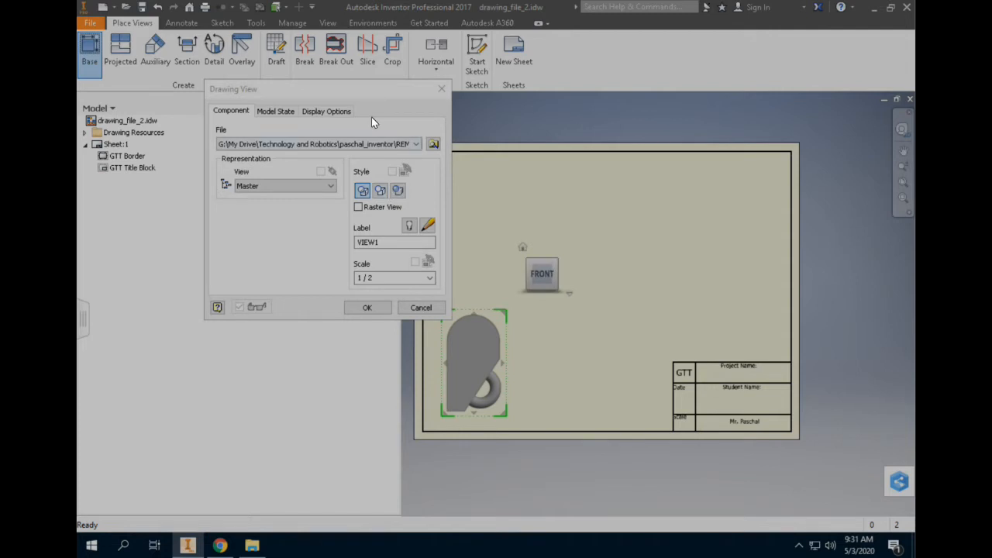
click(329, 91)
drag(331, 93, 196, 111)
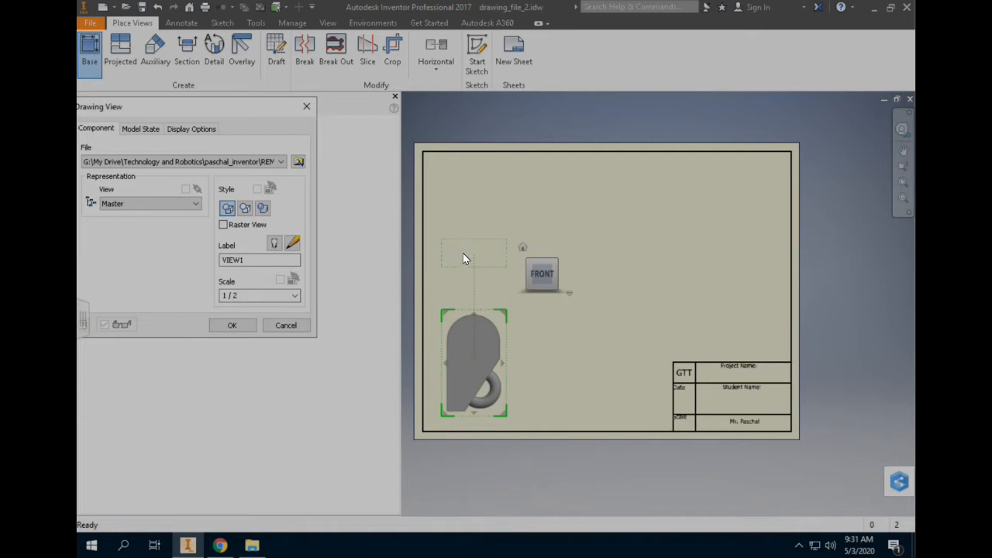
Place projected top, right-side and isometric views from the front view and create all four views.
click(462, 258)
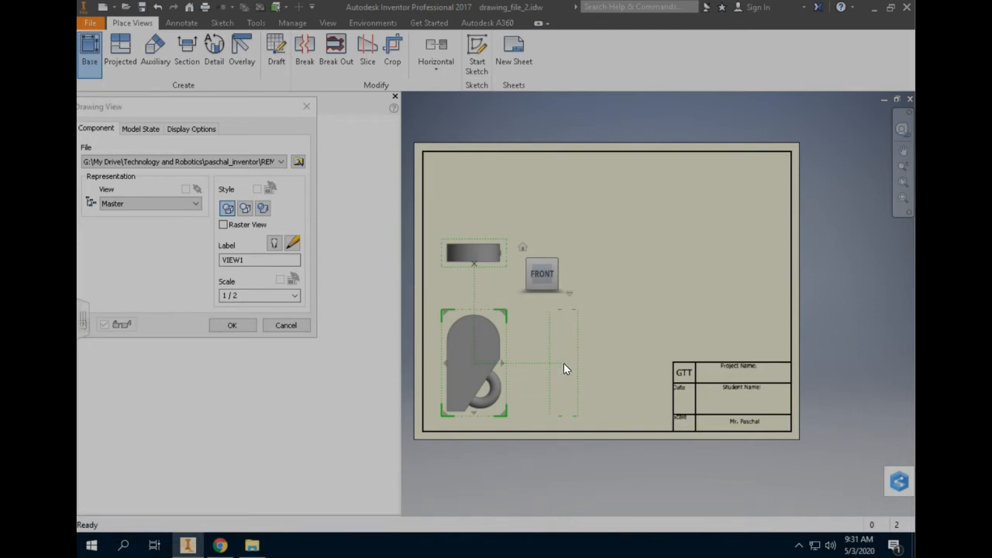
click(564, 366)
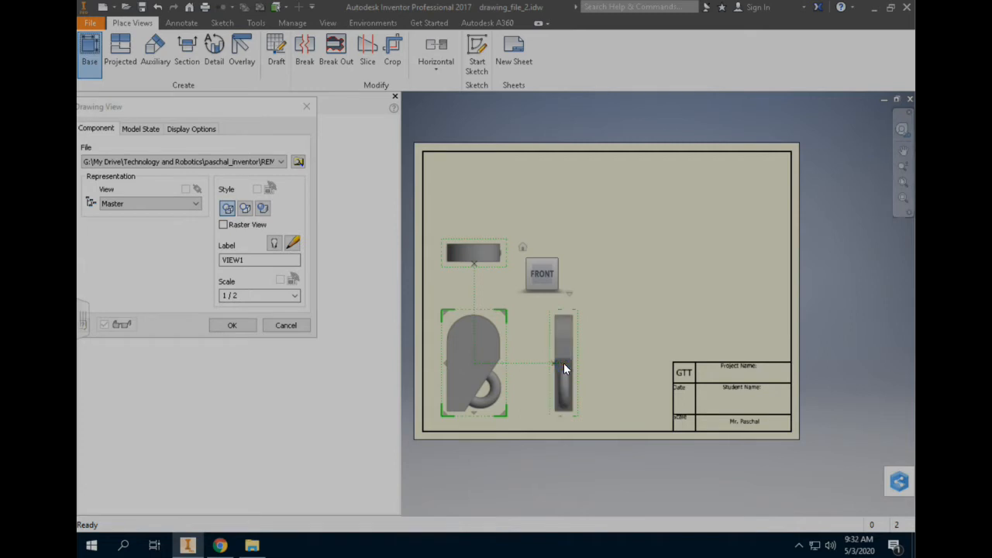
click(645, 246)
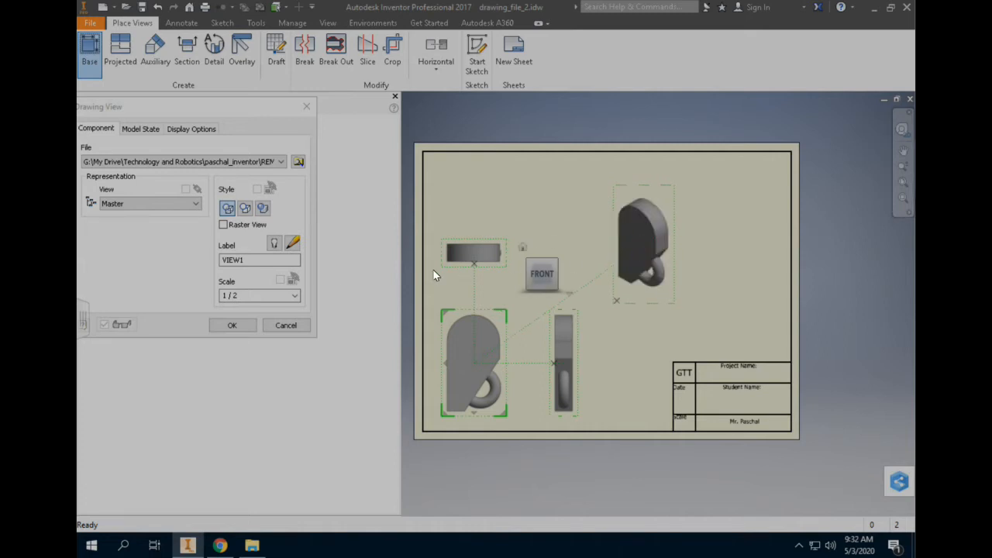
click(240, 326)
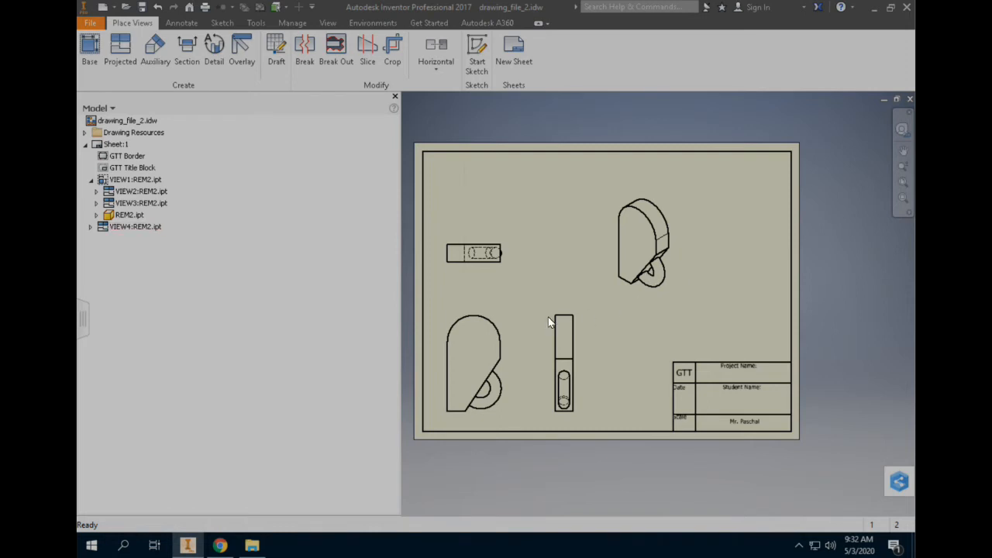
Move the right-side view slightly farther away from the front view.
drag(567, 311, 586, 317)
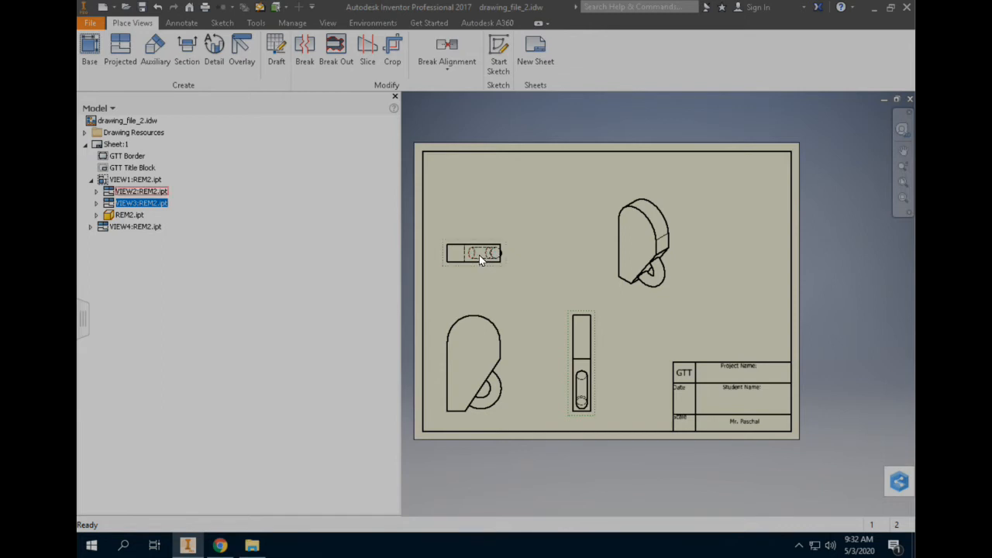
Dimension the top view from its upper edge to the upper hidden line and turn off editing dimensions when created.
scroll(480, 258, up, 4)
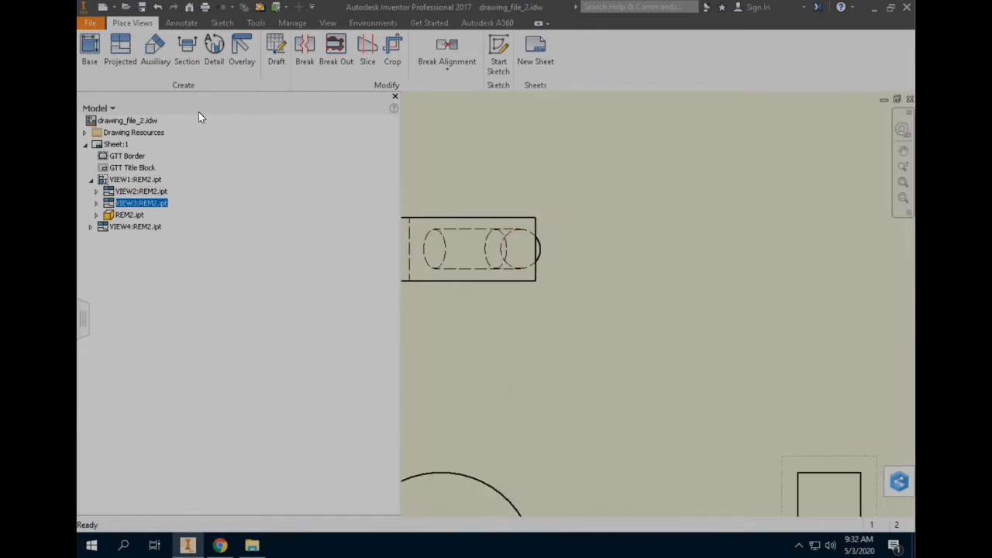
click(184, 24)
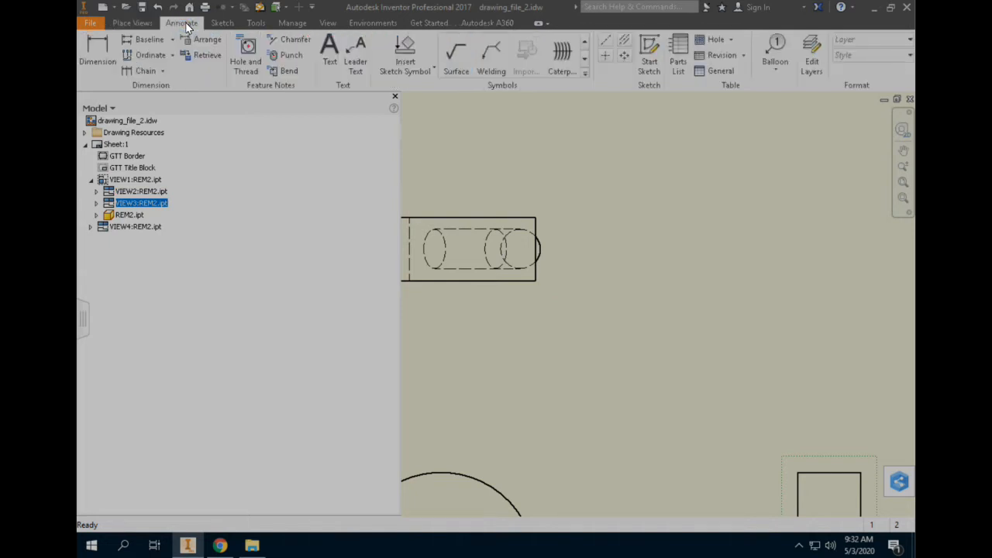
click(95, 51)
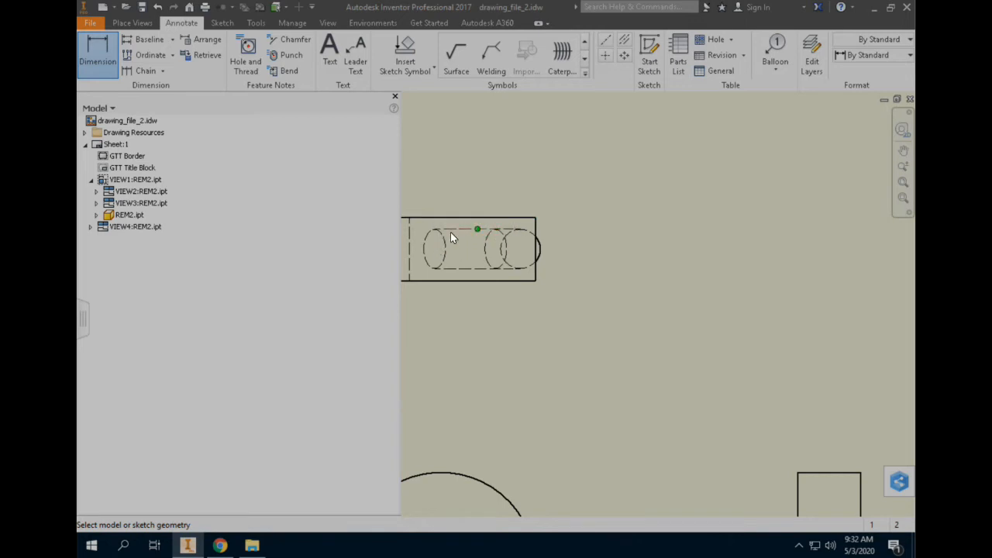
click(490, 221)
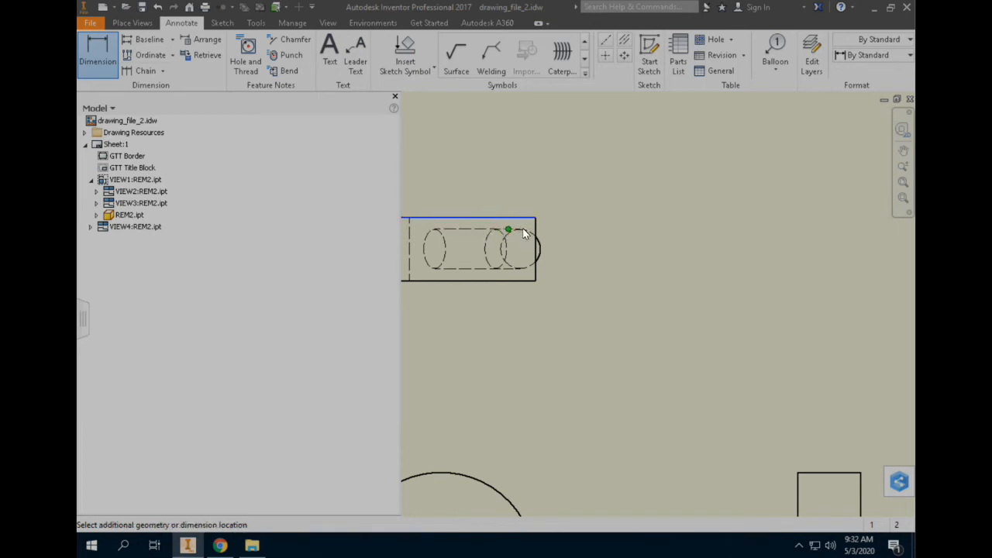
click(499, 230)
click(641, 234)
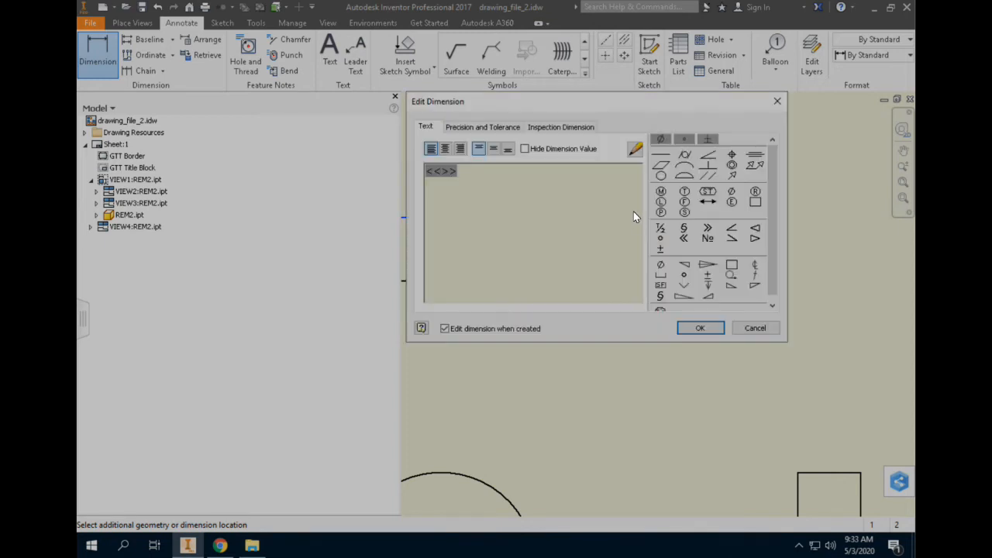
click(444, 328)
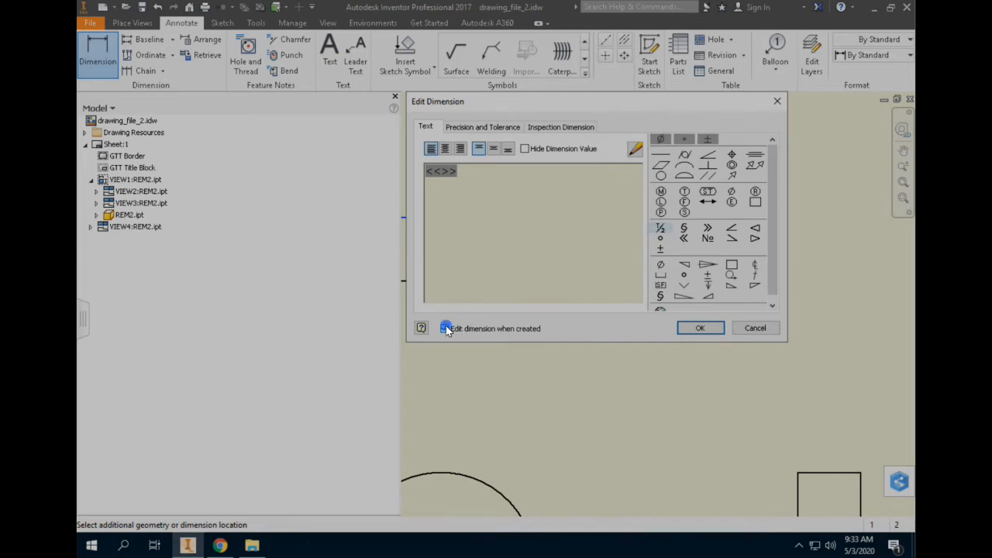
click(706, 329)
Add a radius dimension to the large rounded top of the front view, placed above and left of the arc.
scroll(621, 303, up, 3)
middle_drag(627, 240, 629, 150)
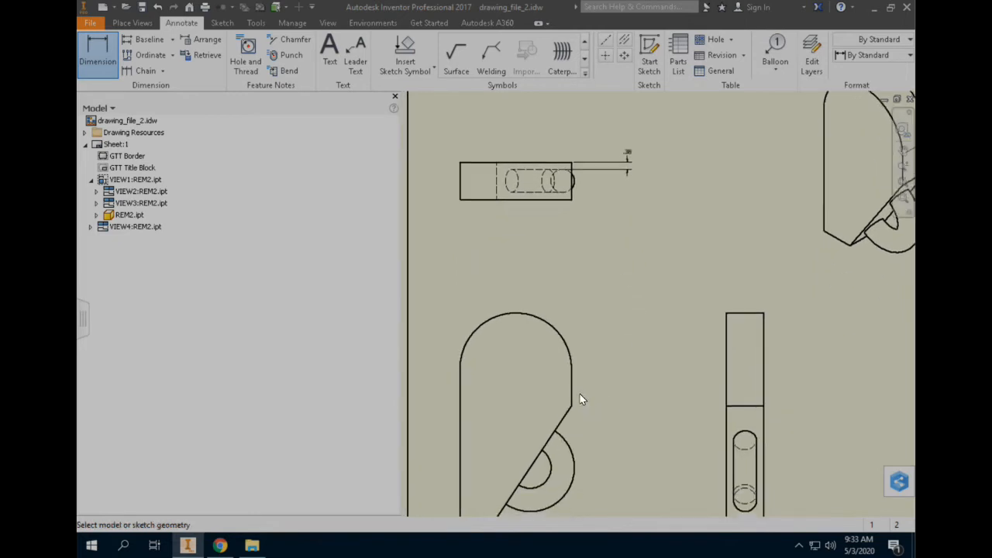
mouse_move(576, 407)
middle_down()
mouse_move(627, 330)
mouse_move(593, 370)
mouse_move(585, 353)
mouse_move(614, 333)
mouse_move(558, 266)
mouse_move(597, 258)
middle_up()
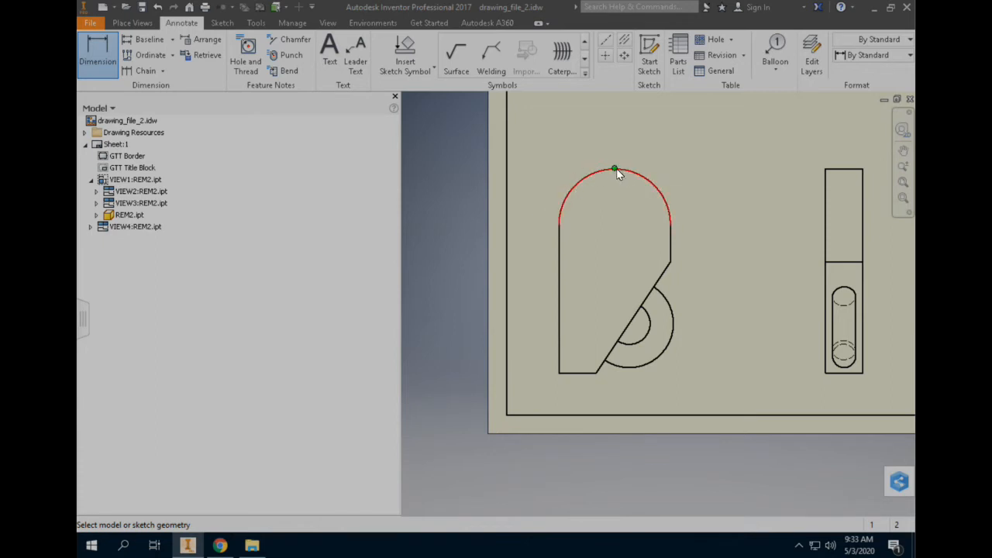
click(576, 186)
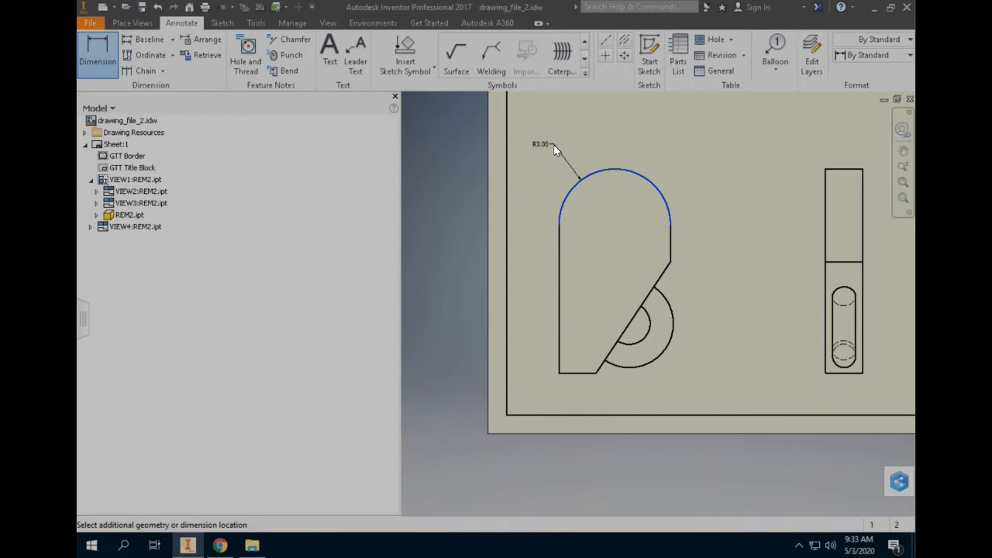
click(557, 130)
scroll(542, 134, up, 3)
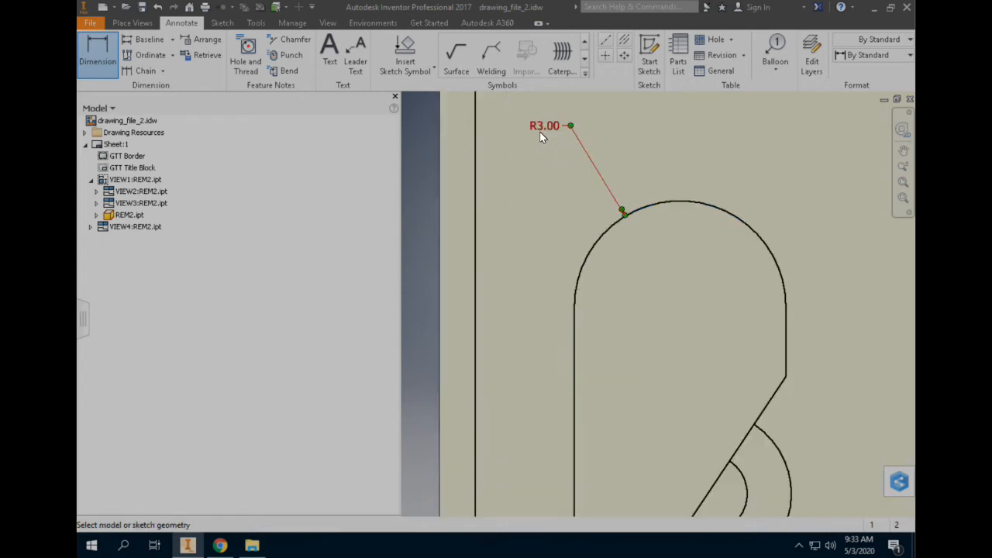
scroll(547, 144, down, 2)
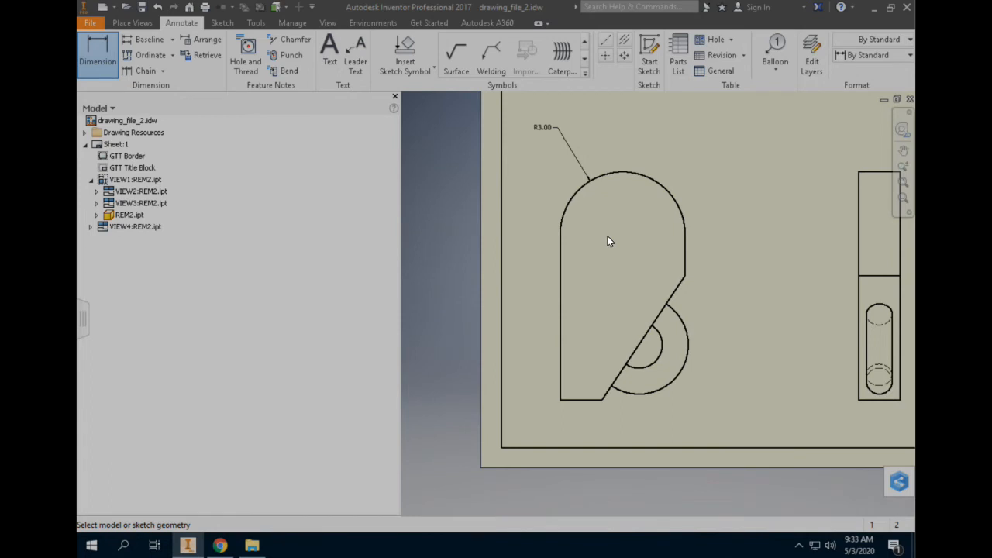
Dimension the front view's short bottom edge below it and its short right vertical edge beside it.
click(589, 400)
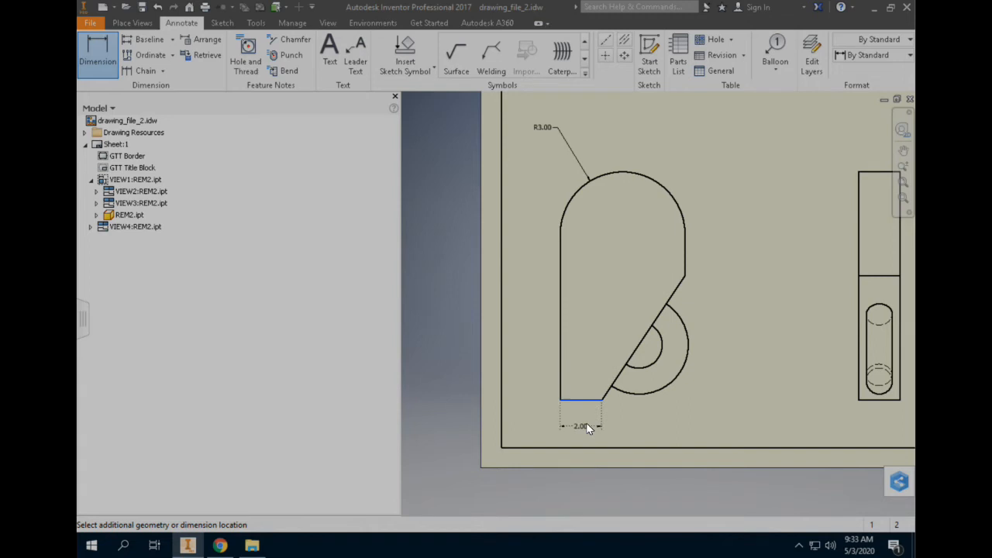
click(586, 423)
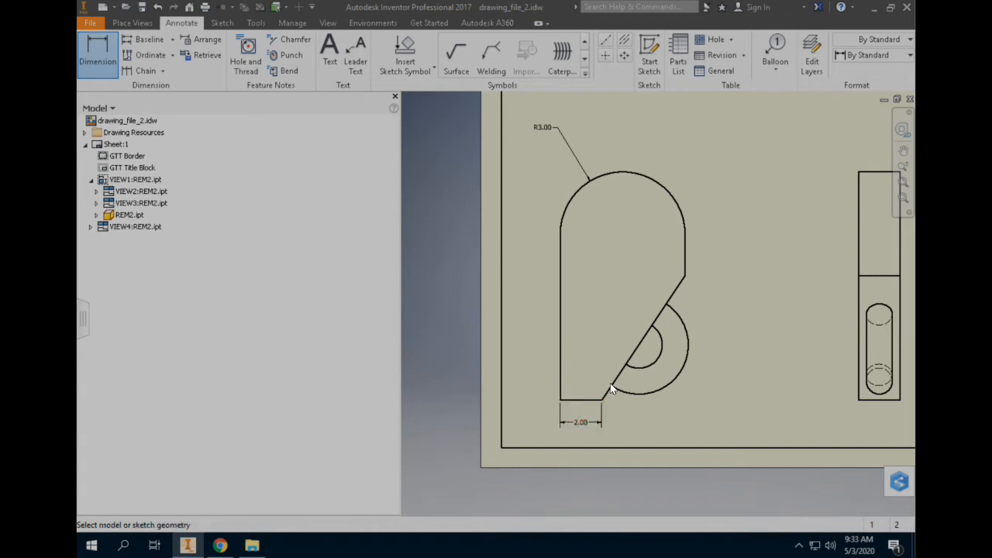
click(685, 241)
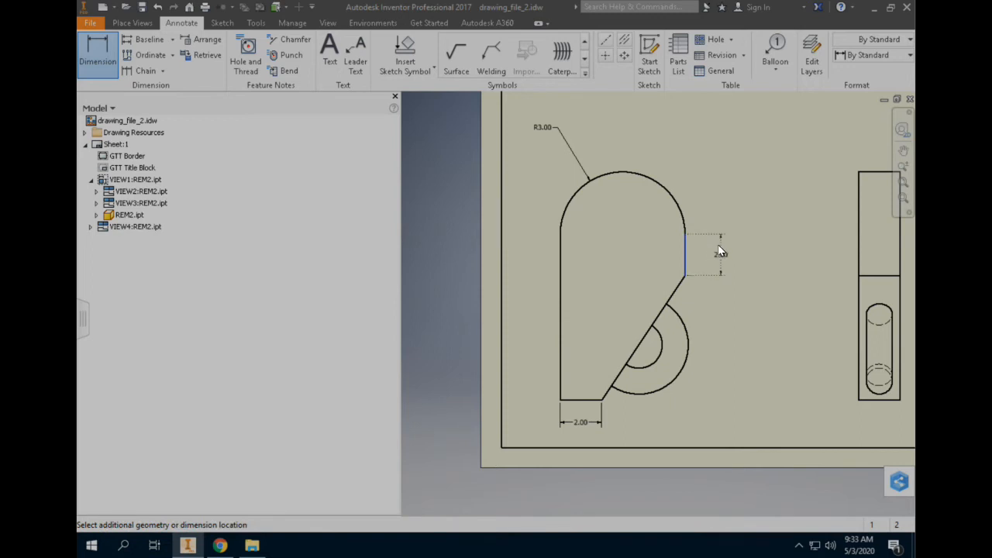
click(716, 246)
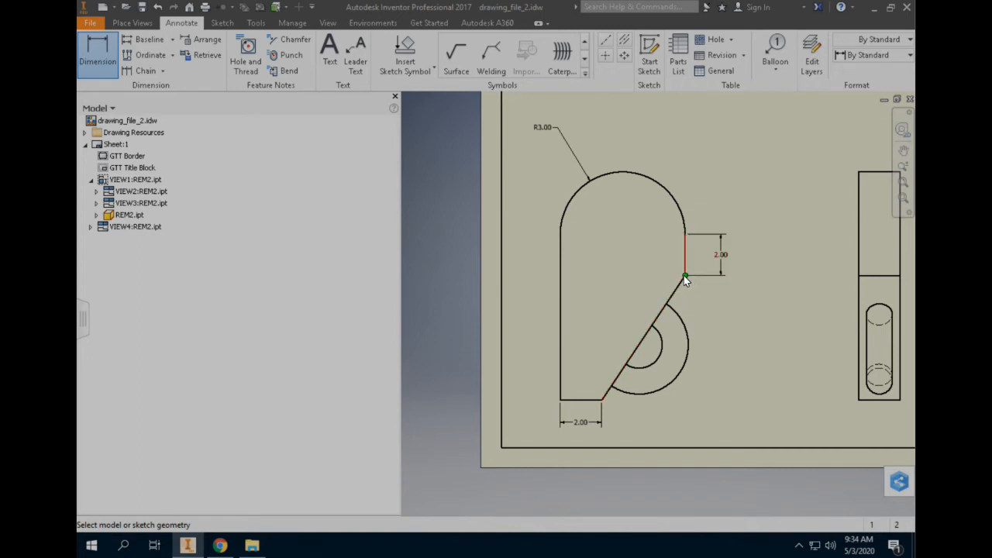
Add vertical front-view dimensions from the slanted edge's upper corner to the outer arc's upper end, and between the inner arc's endpoints.
click(684, 282)
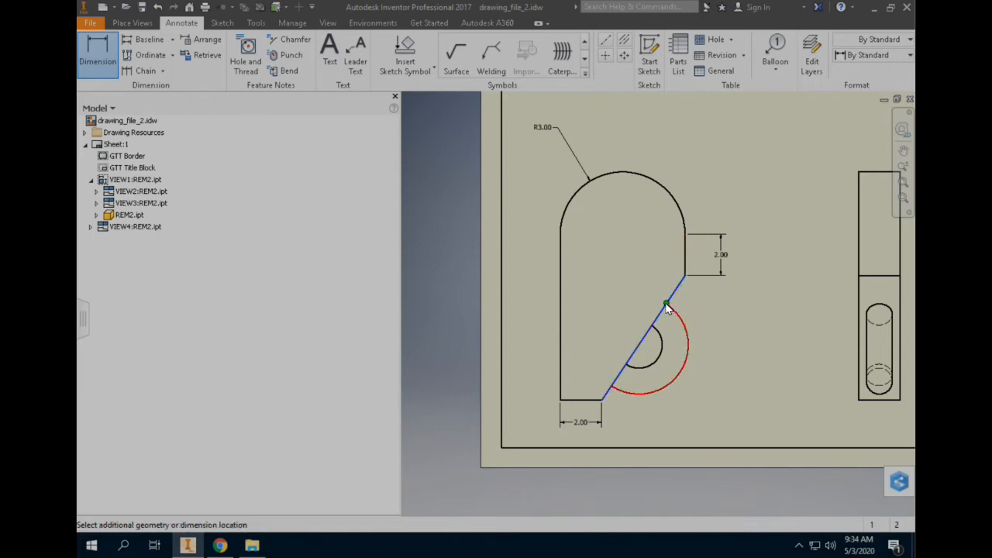
click(667, 307)
click(720, 295)
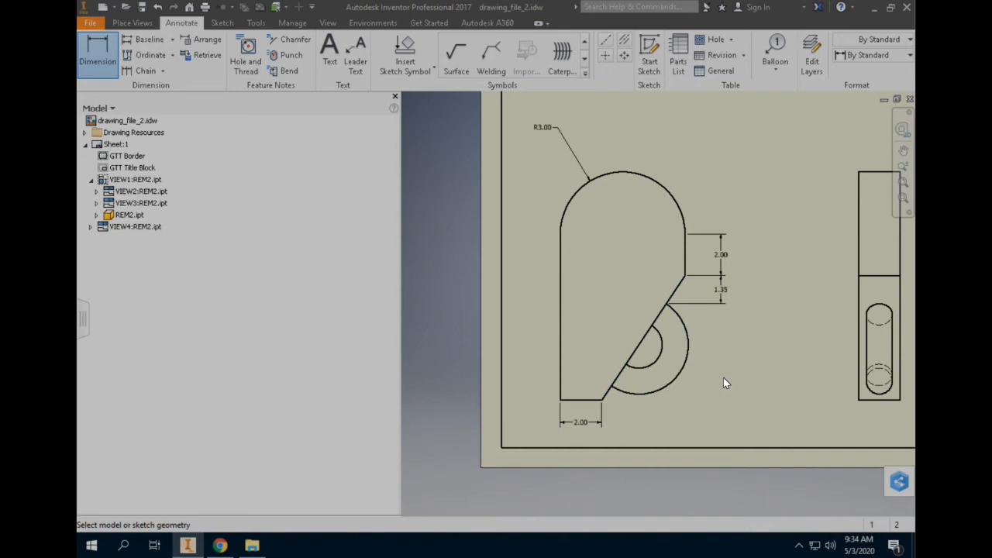
click(652, 328)
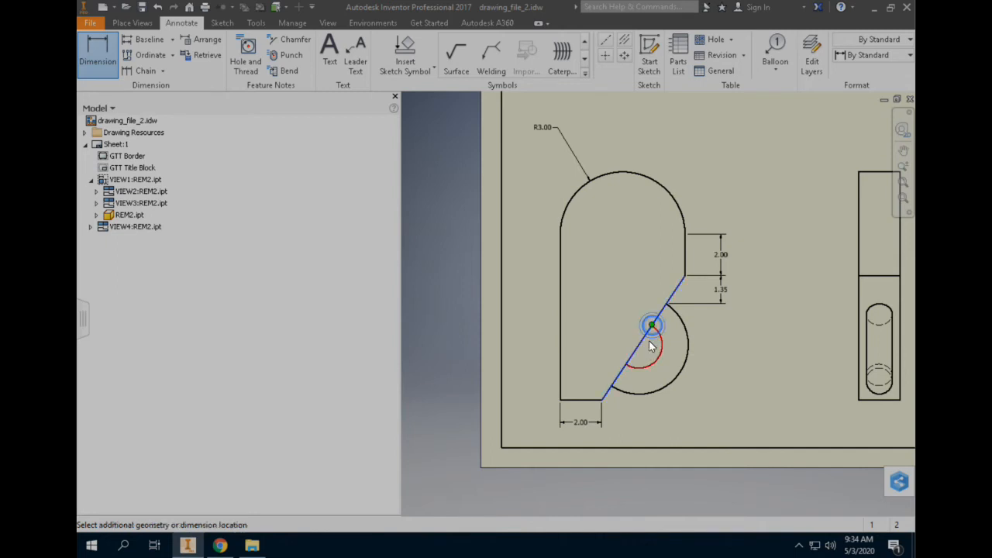
click(629, 363)
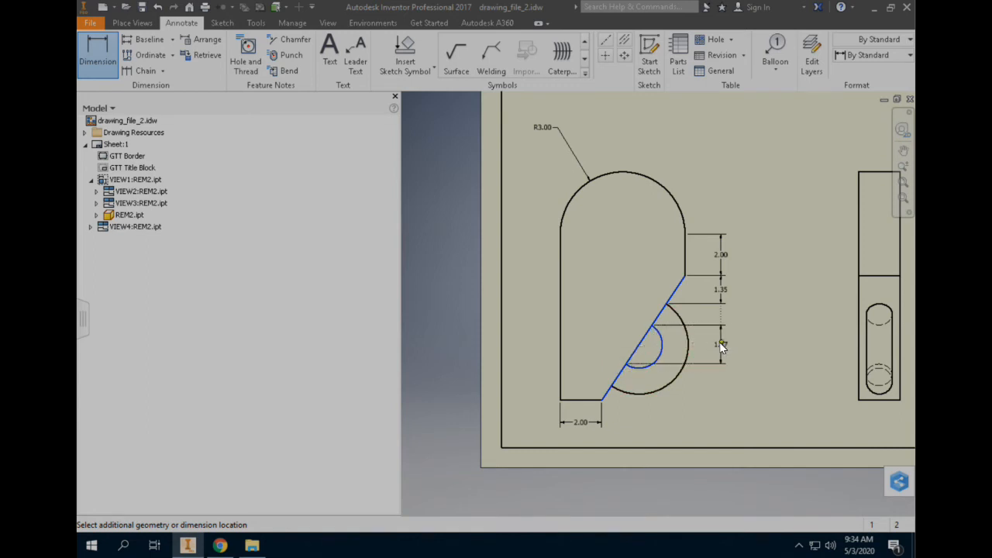
click(720, 344)
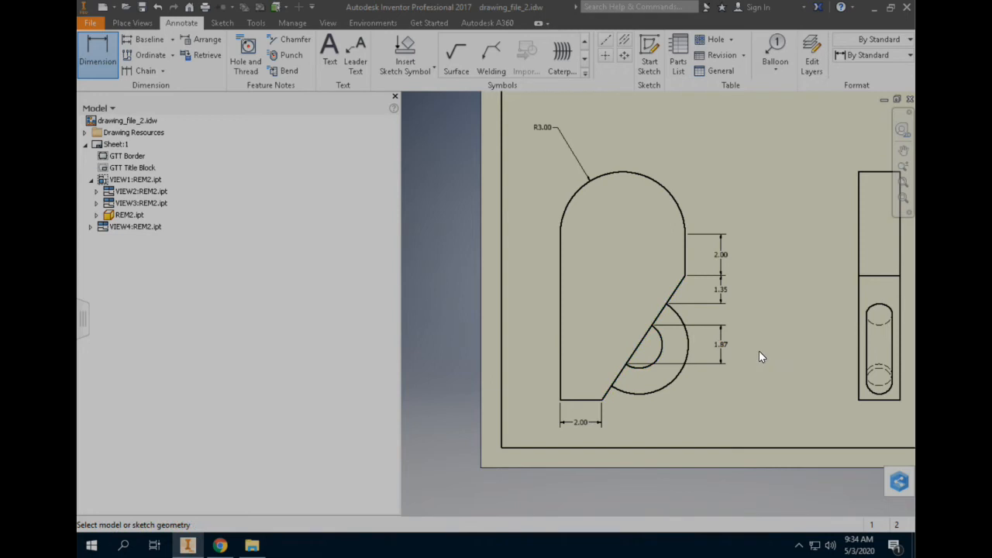
Add a diameter dimension to the upper circular end of the ring in the right-side view, placed outside to its right.
scroll(782, 316, up, 2)
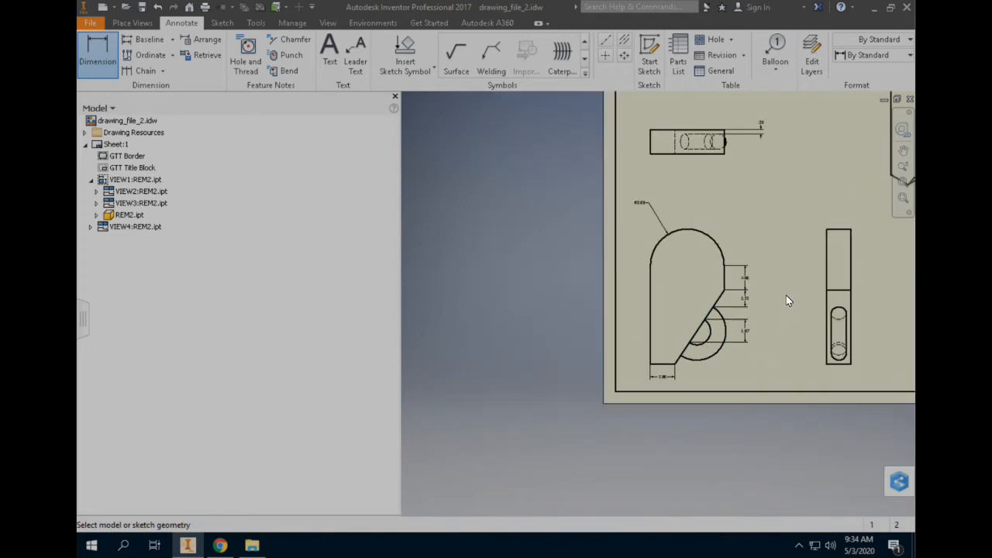
middle_drag(670, 314, 655, 317)
mouse_move(826, 303)
middle_down()
mouse_move(840, 276)
mouse_move(754, 313)
mouse_move(772, 332)
mouse_move(758, 332)
middle_up()
scroll(740, 340, down, 4)
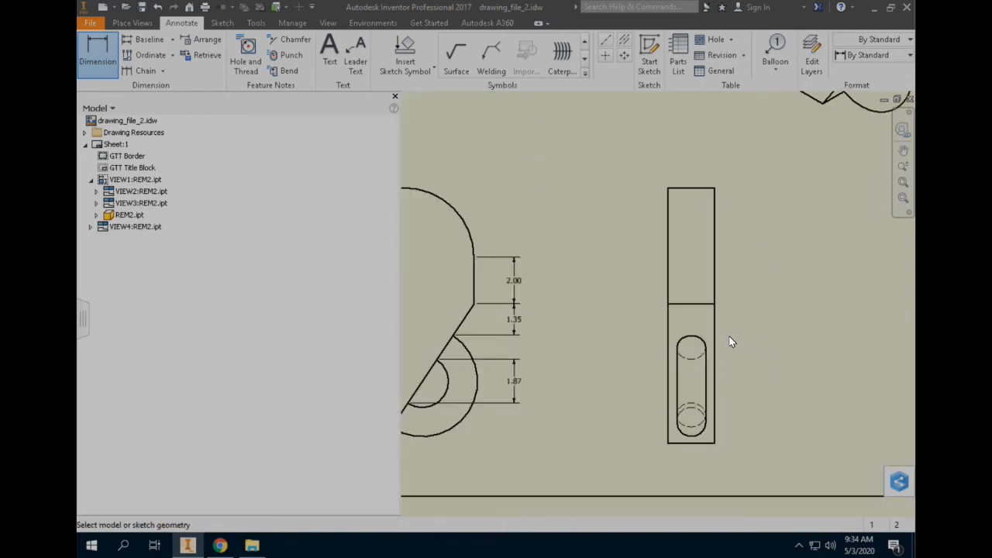
scroll(697, 350, down, 5)
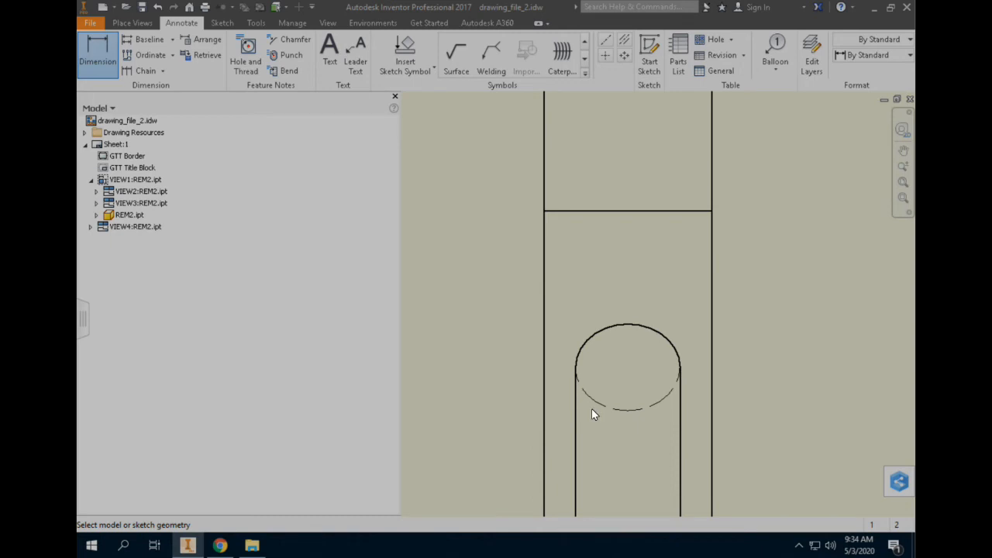
scroll(678, 368, up, 2)
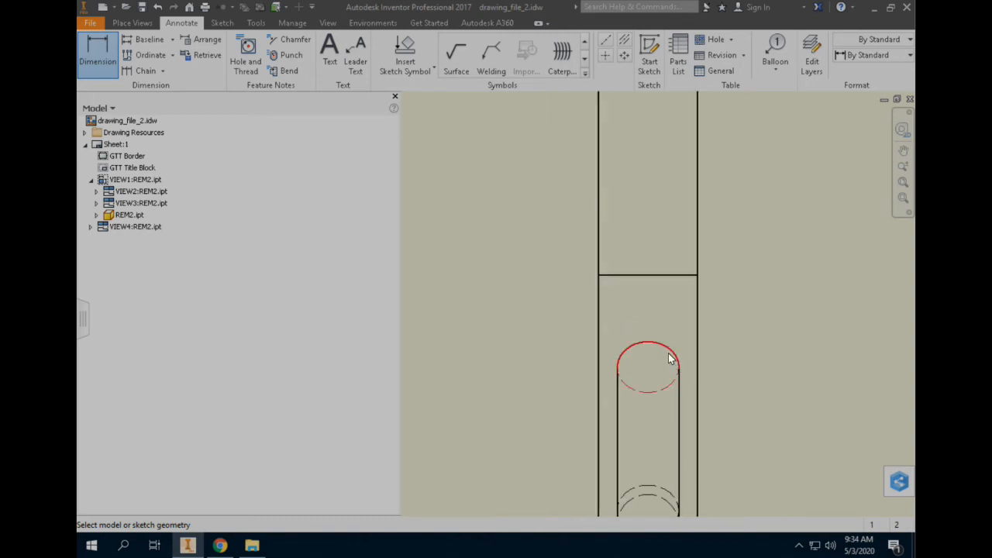
click(675, 355)
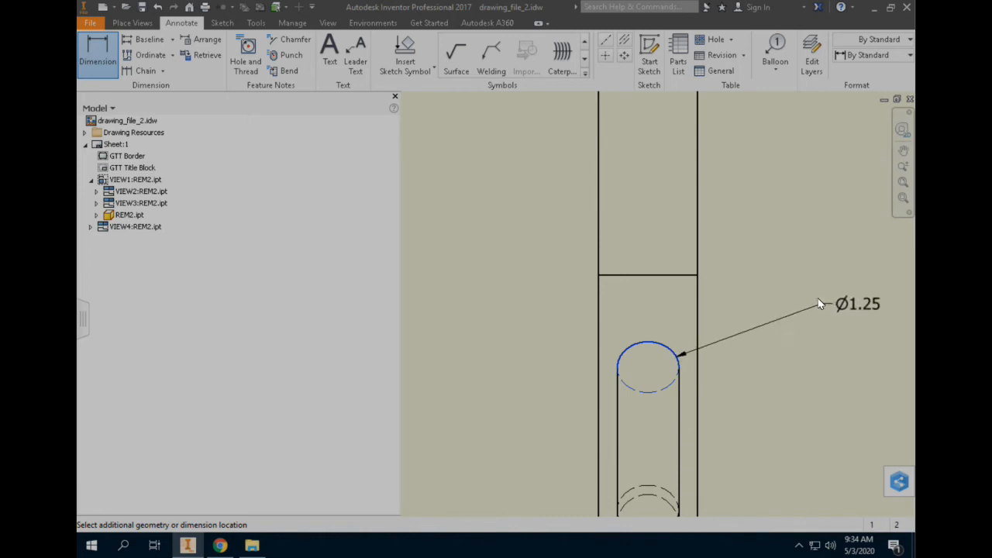
click(820, 298)
scroll(791, 255, up, 2)
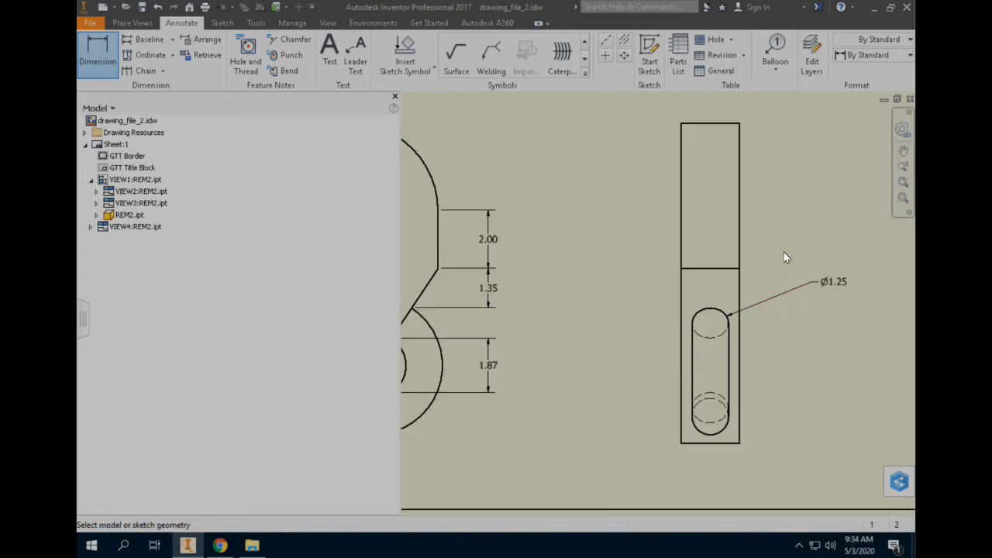
Dimension the width of the right-side view, placing the dimension above its upper edge.
scroll(763, 180, up, 2)
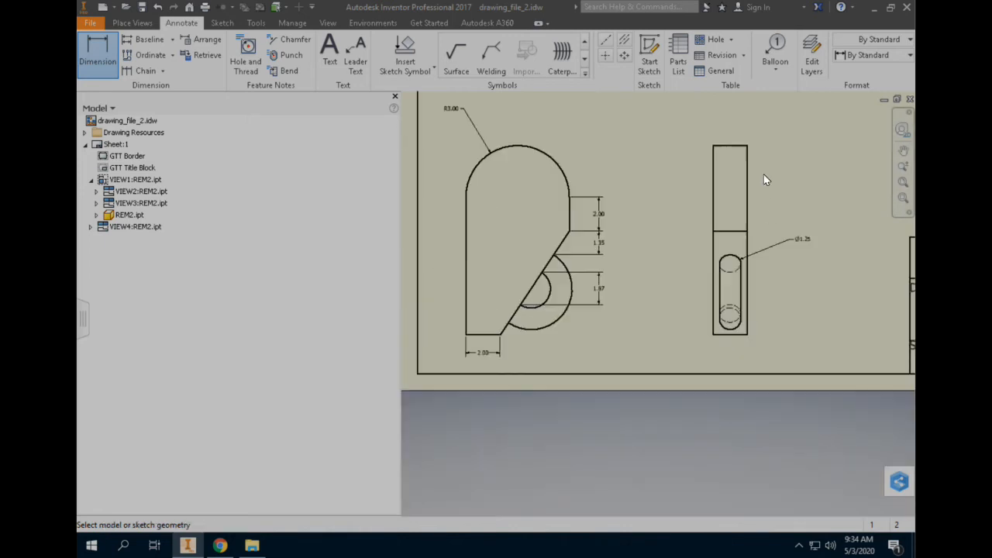
click(737, 146)
click(741, 128)
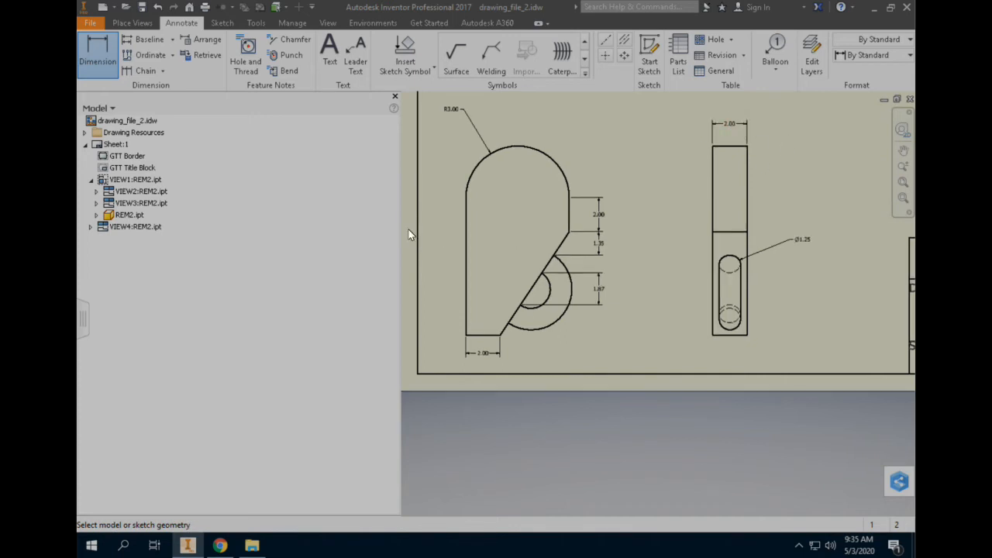
Narrow the model browser and dimension the isometric view's long left vertical edge, placing the dimension to its left.
scroll(401, 235, down, 4)
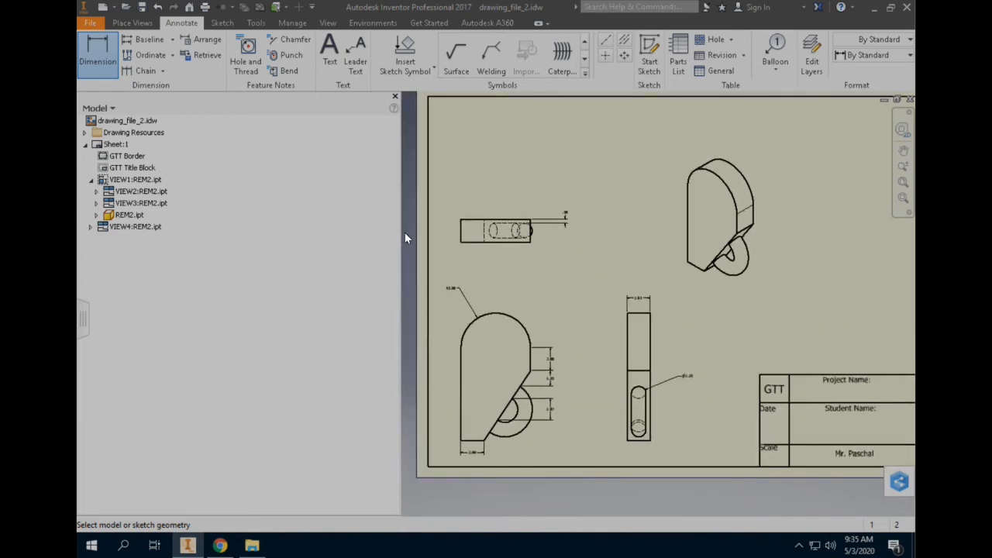
scroll(405, 232, down, 1)
drag(293, 249, 233, 248)
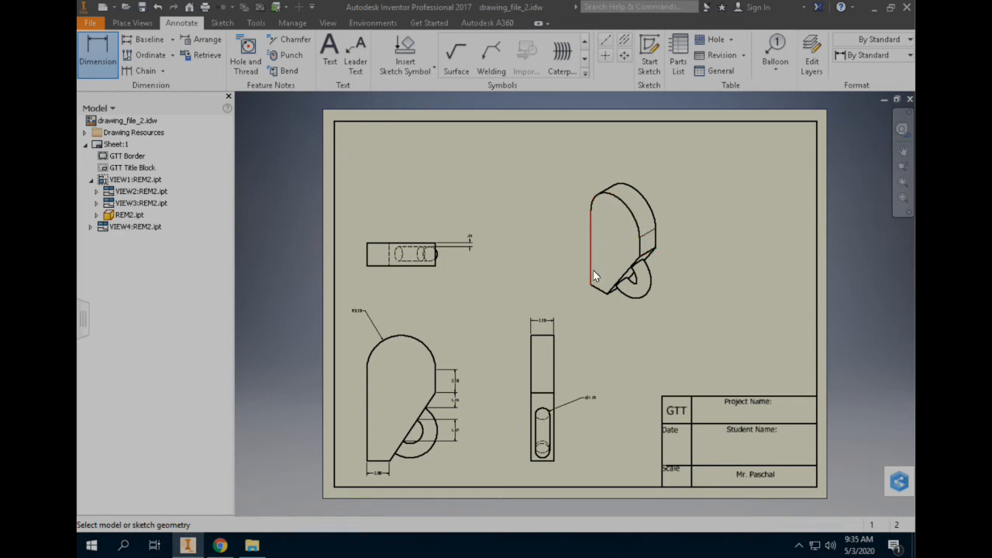
click(591, 233)
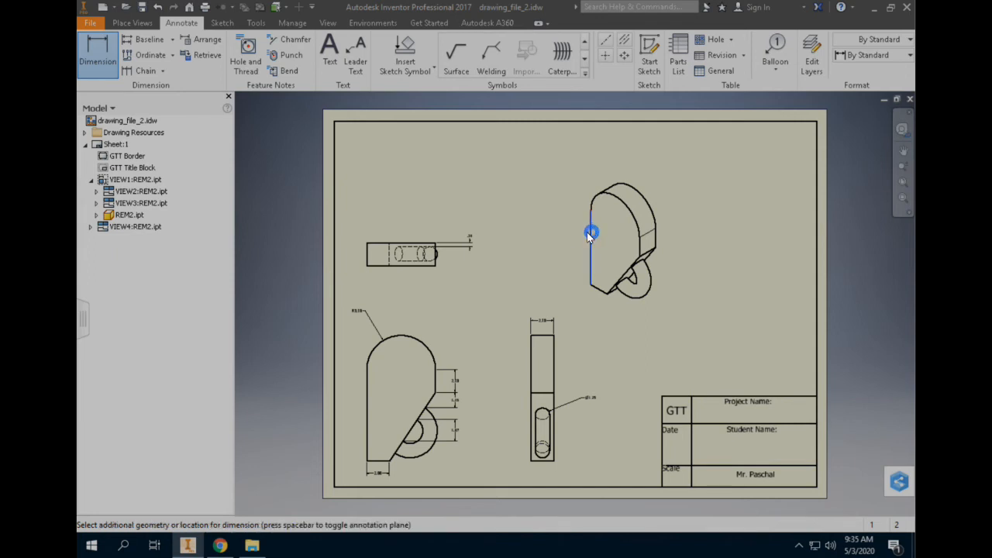
click(554, 230)
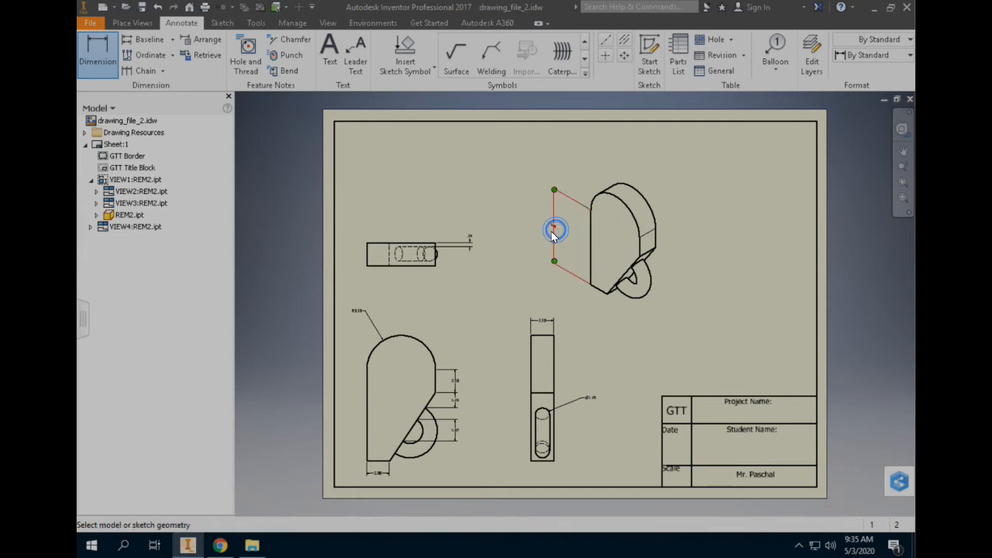
scroll(550, 227, up, 3)
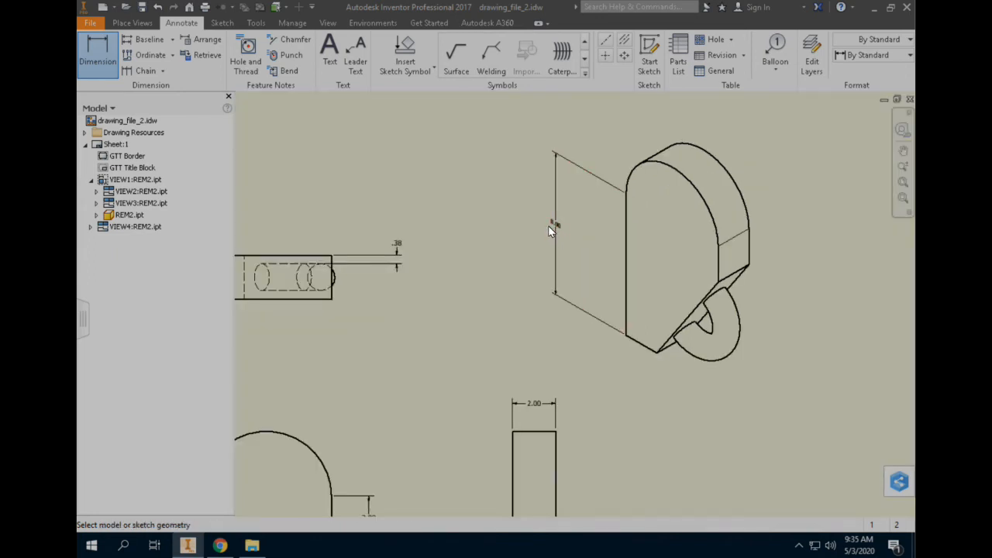
scroll(549, 227, up, 4)
scroll(548, 227, down, 5)
scroll(547, 228, down, 3)
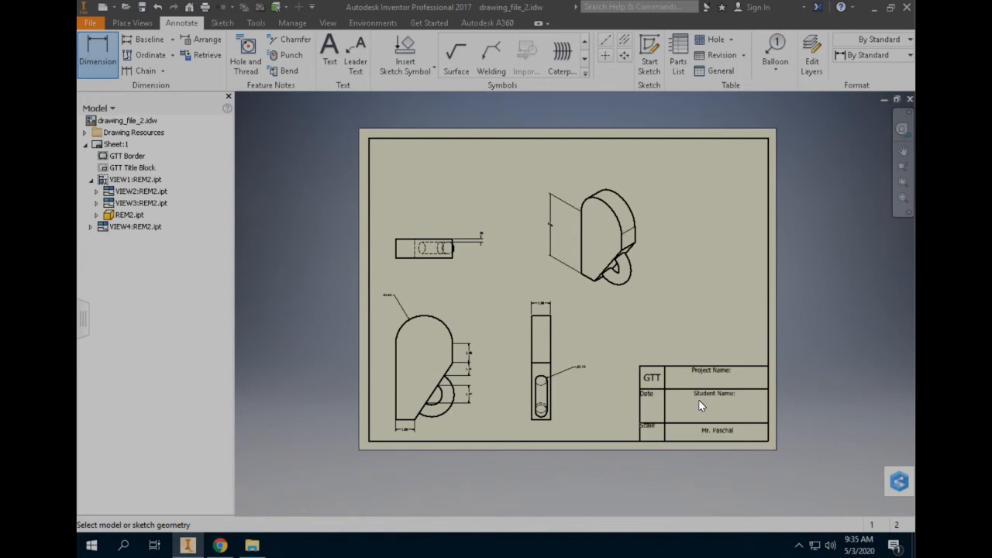
Add the text "REM 2" at 0.35 in height beneath the Project Name label in the title block.
scroll(698, 400, up, 3)
middle_drag(768, 436, 655, 357)
scroll(656, 356, up, 3)
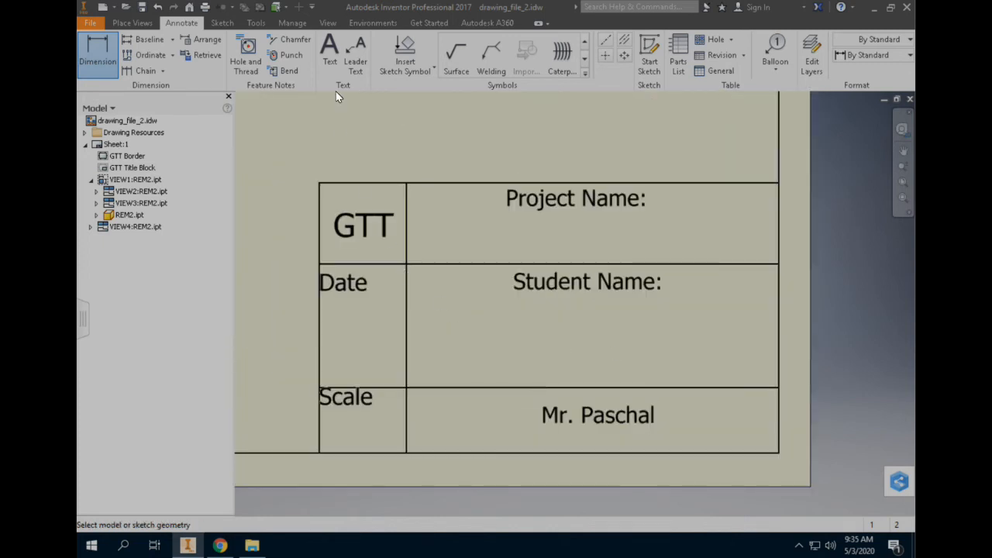
click(329, 59)
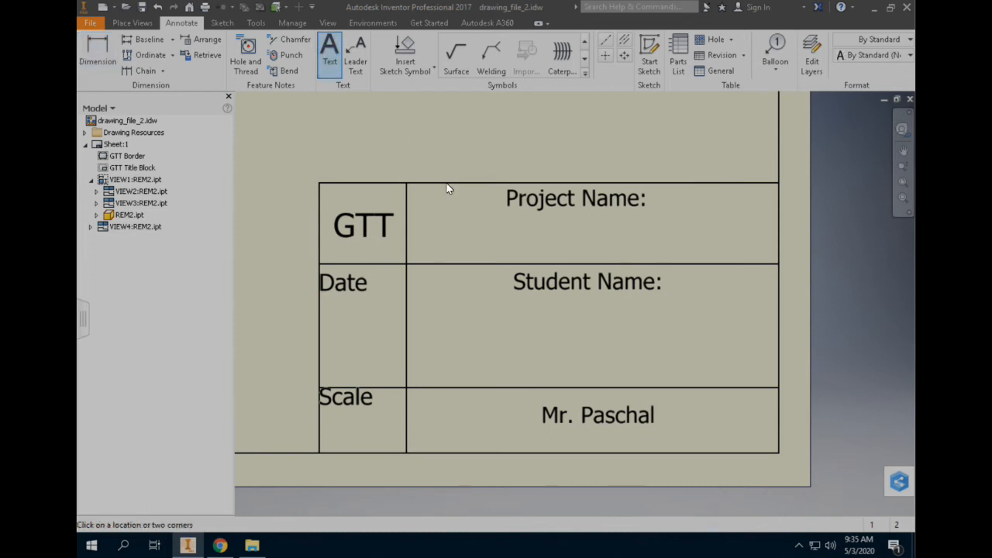
drag(441, 212, 725, 259)
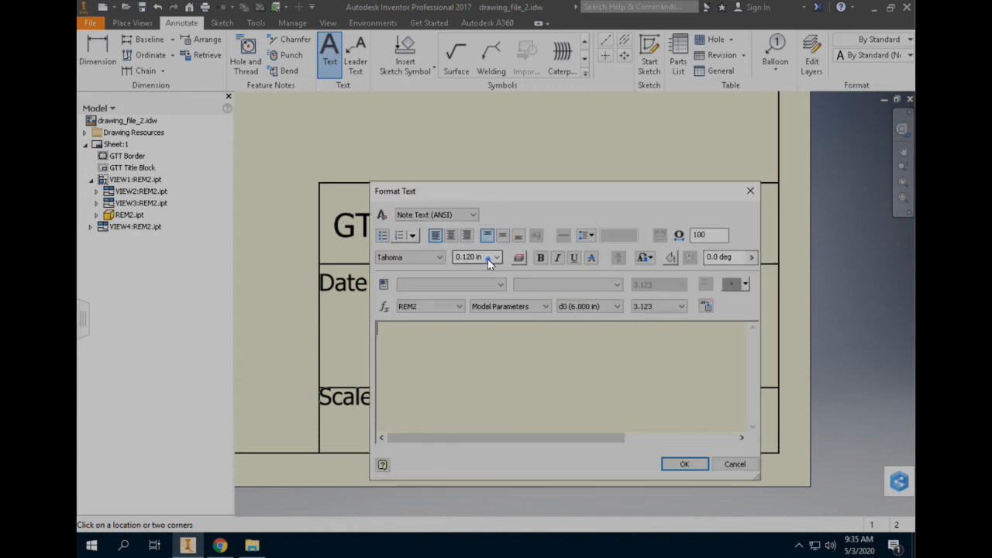
drag(487, 258, 443, 262)
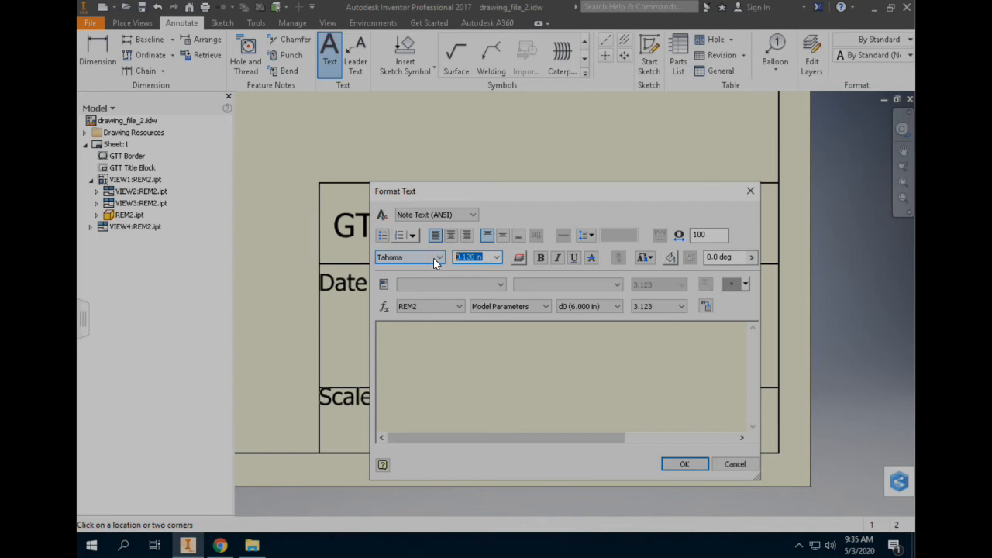
text(.35)
click(496, 358)
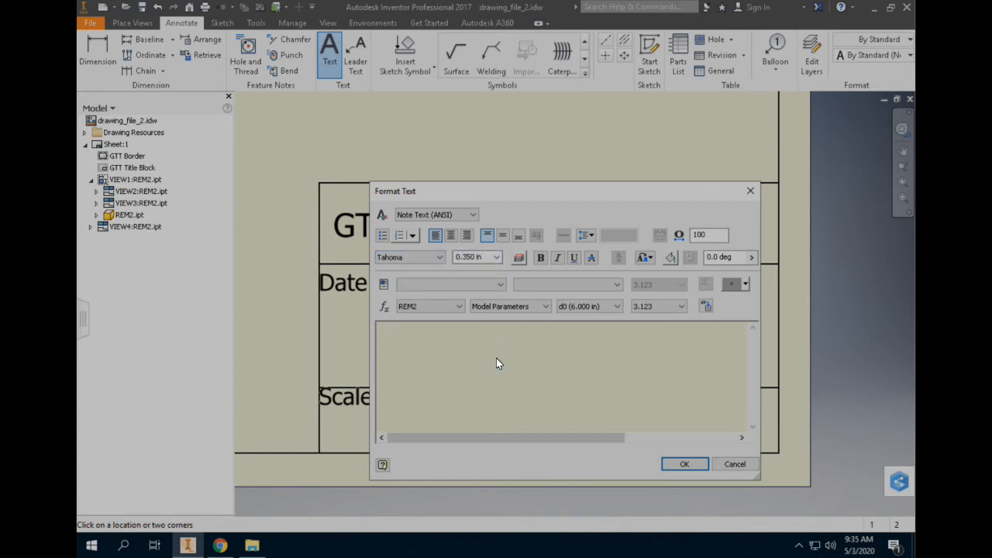
text(REM 2)
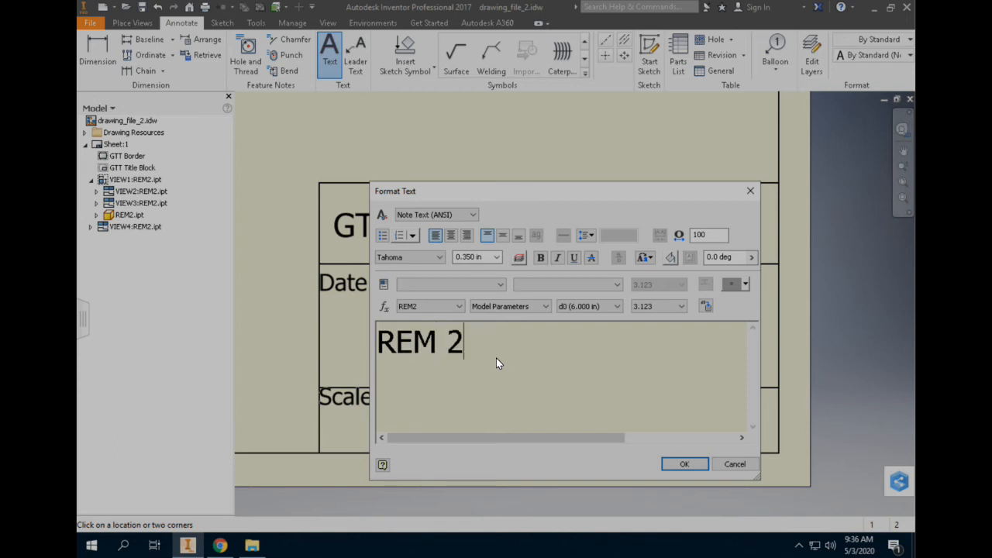
click(679, 468)
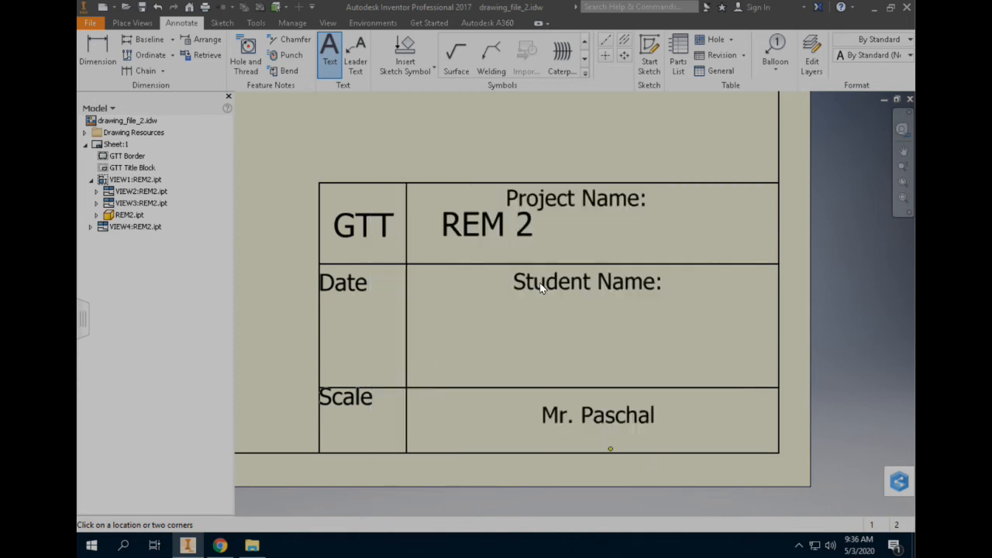
Move the "REM 2" text so it sits centred beneath the Project Name label.
key(Escape)
click(498, 229)
drag(524, 230, 583, 231)
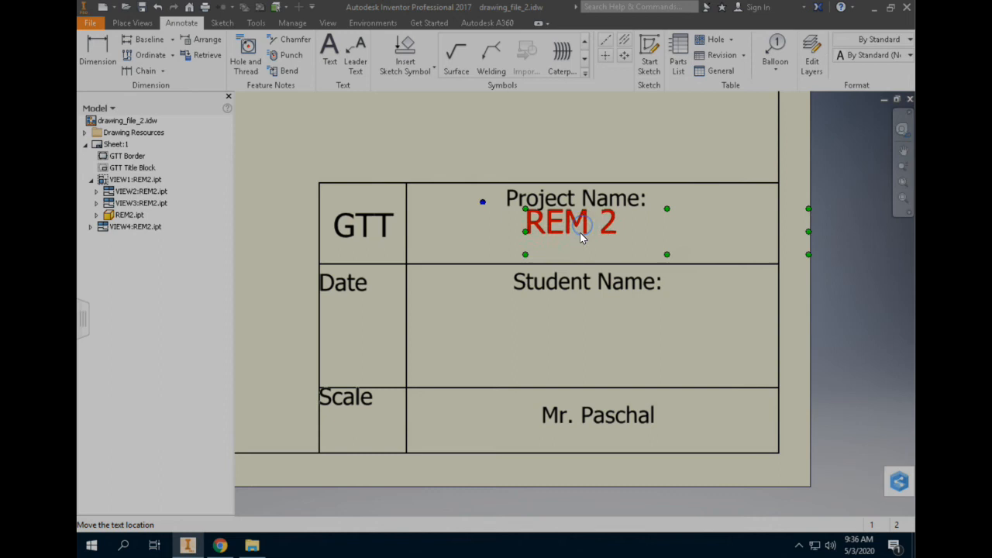
mouse_move(580, 230)
mouse_down()
mouse_move(583, 241)
mouse_move(578, 234)
mouse_up()
click(527, 146)
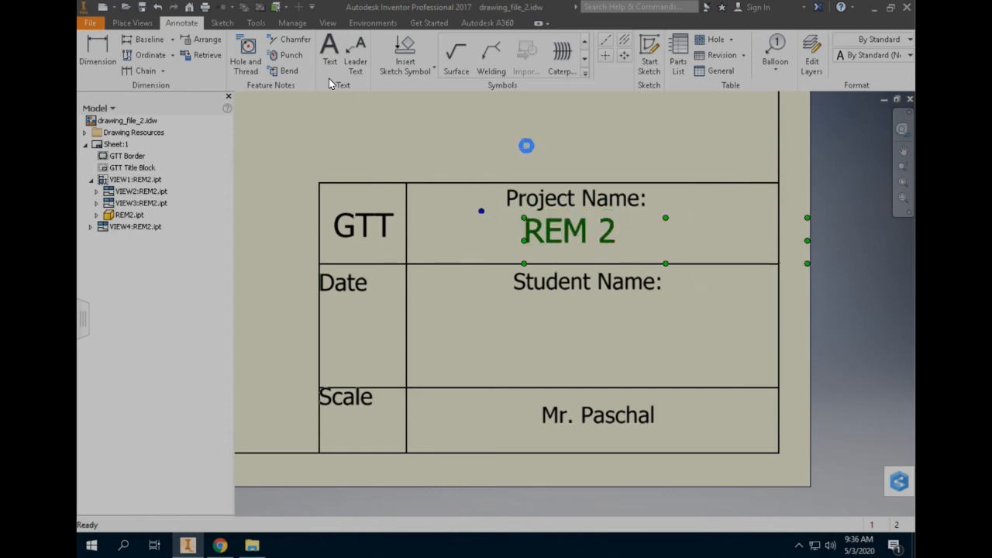
Add the text "First Name Last Name" at 0.35 in height beneath the Student Name label.
click(329, 51)
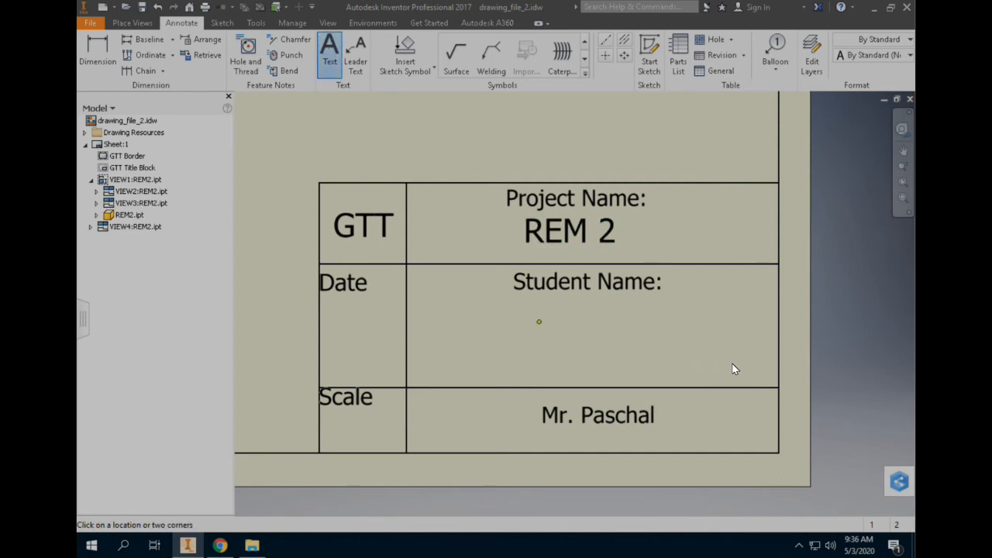
click(755, 369)
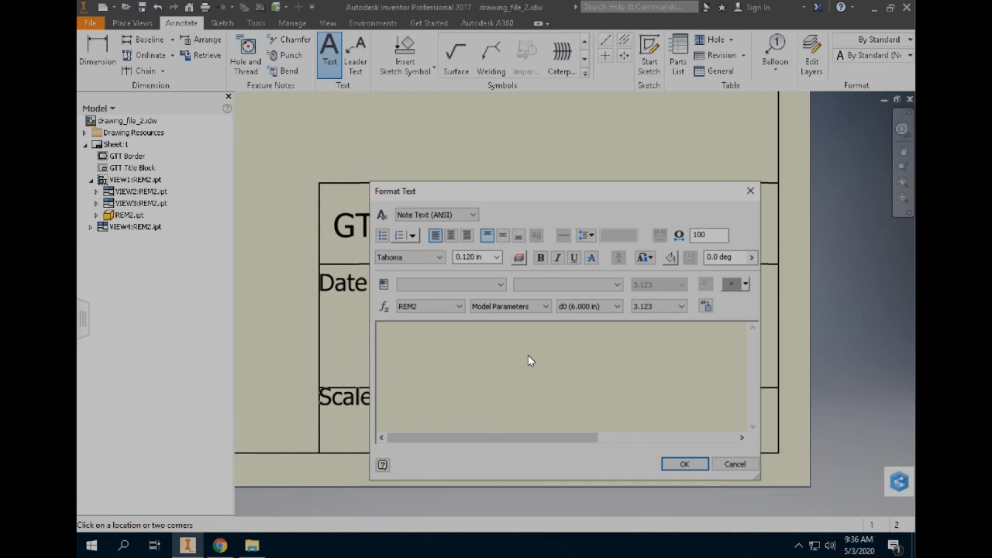
text(First Name Last Name)
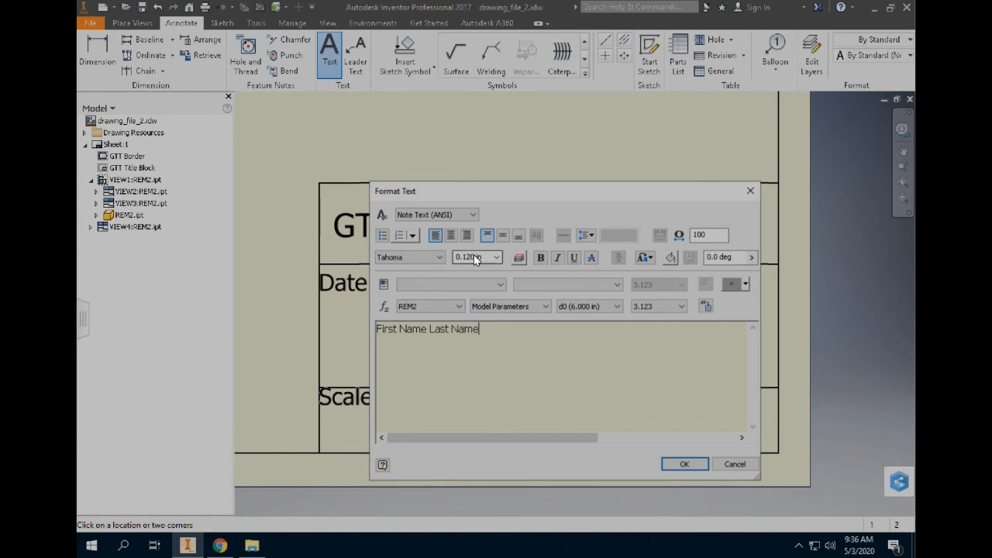
drag(485, 329, 364, 321)
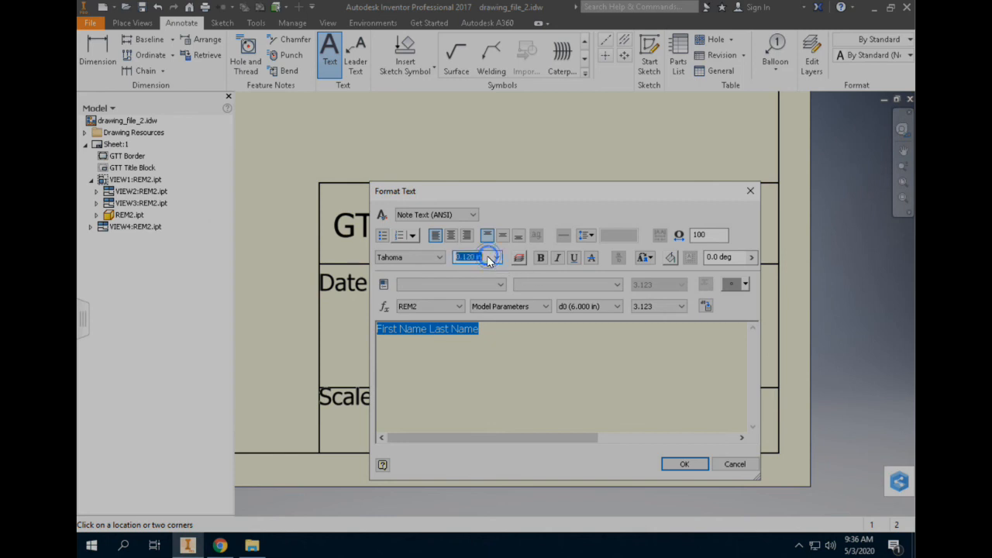
text(.35)
key(Return)
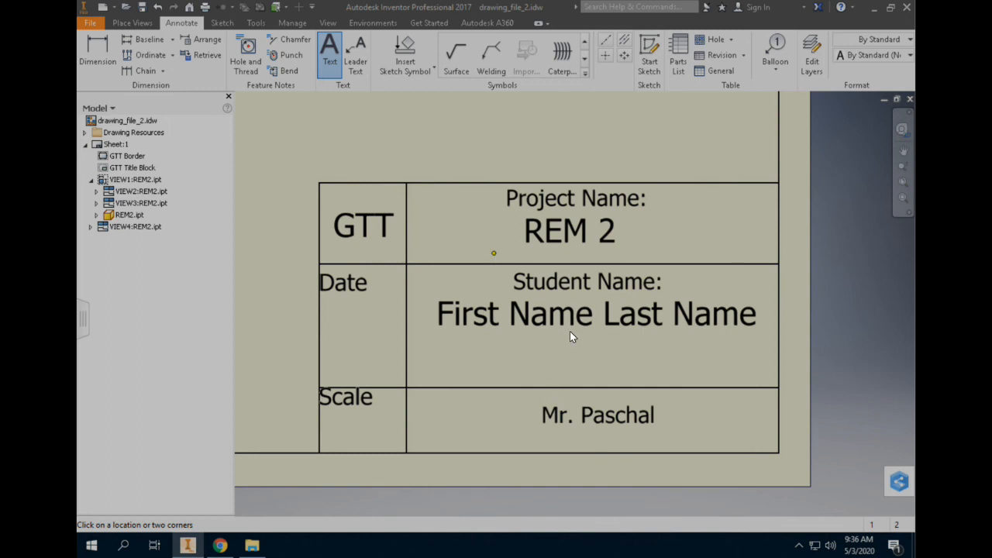
Add the date "5/3" at 0.35 in text height in the title block's Date cell.
click(331, 313)
click(385, 356)
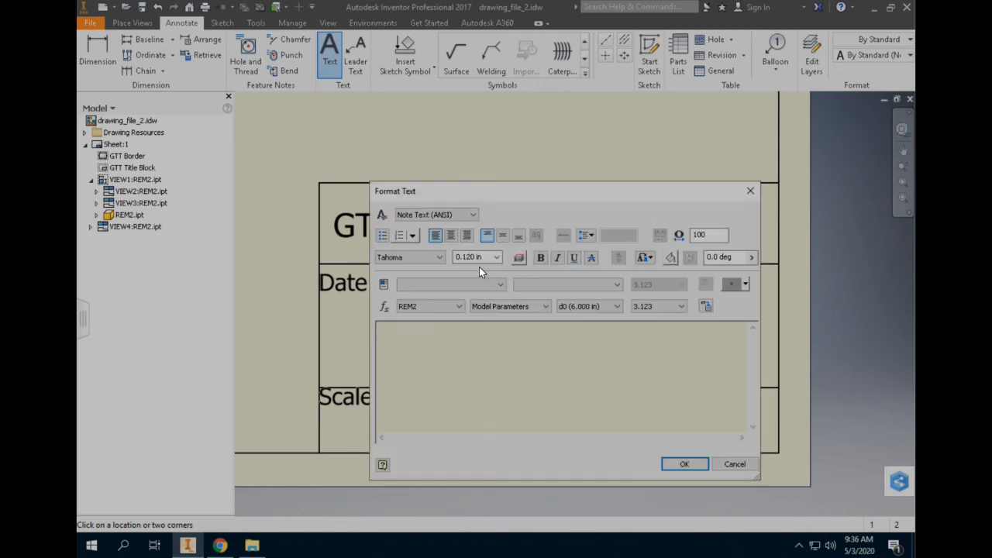
click(480, 257)
text(.35)
click(476, 352)
text(5/3)
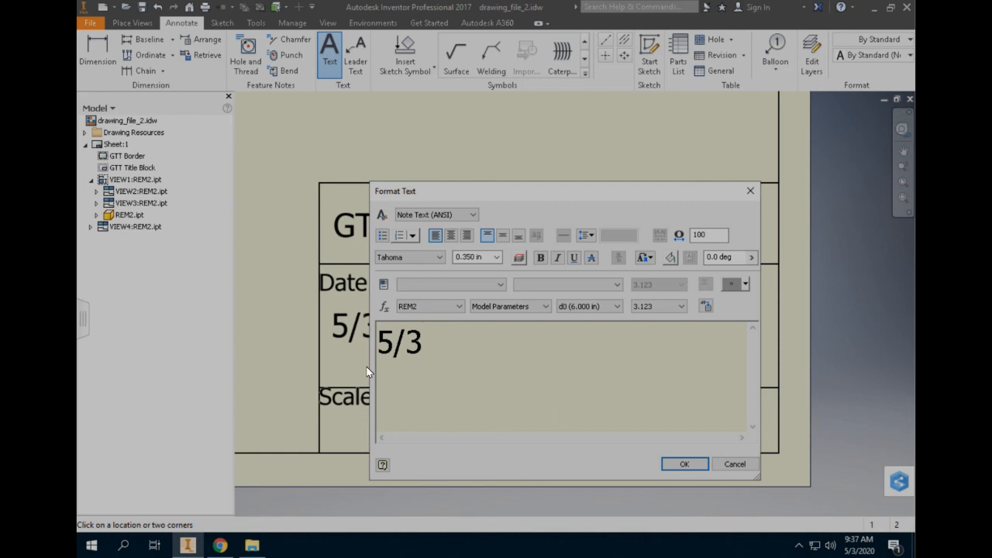
click(678, 466)
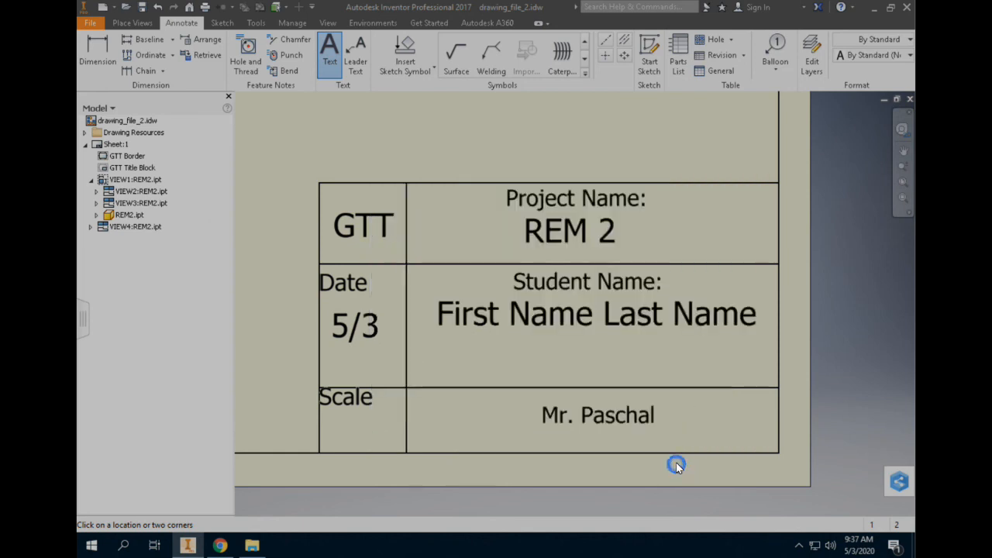
Add the scale "1/2" at 0.35 in text height in the title block's Scale cell.
drag(328, 416, 383, 439)
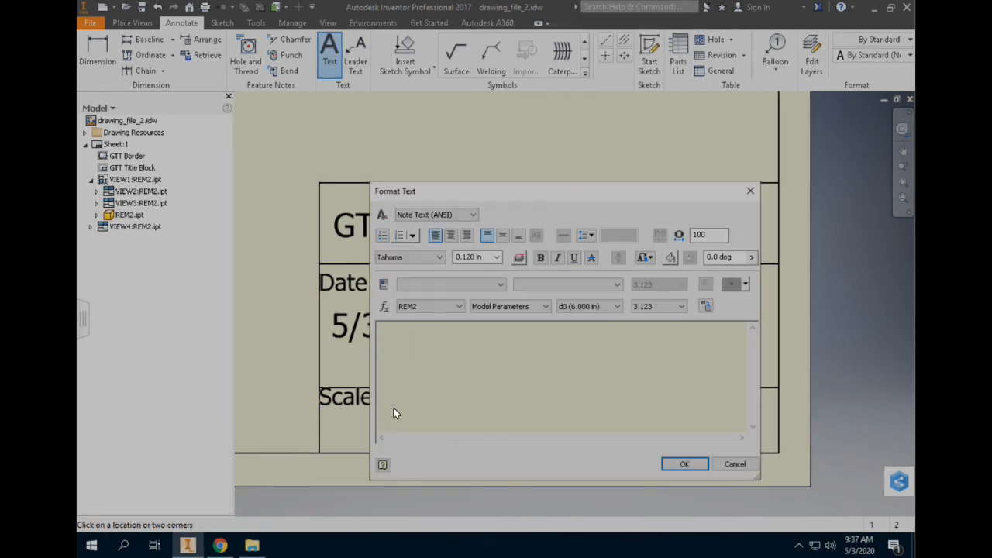
drag(485, 259, 437, 259)
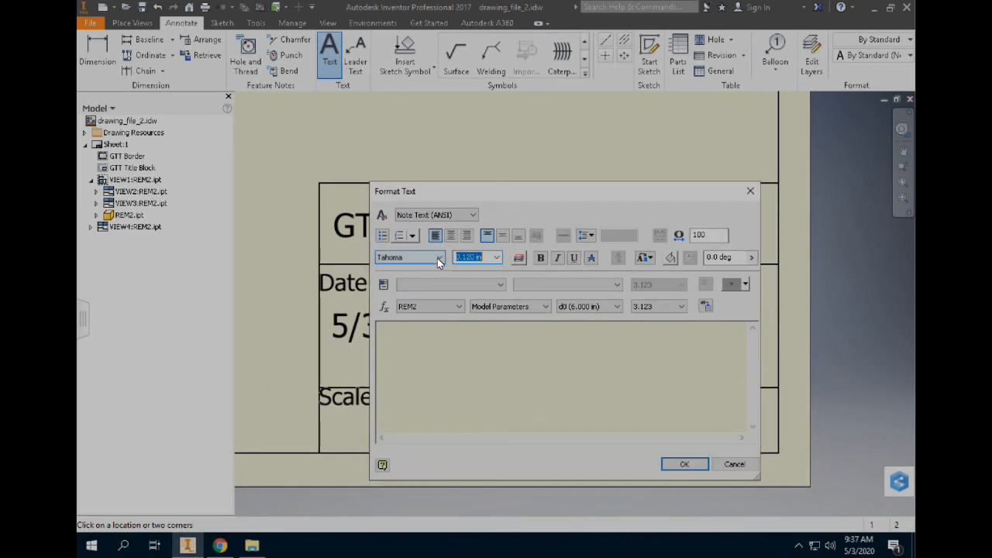
text(.35)
click(451, 355)
text(1/2)
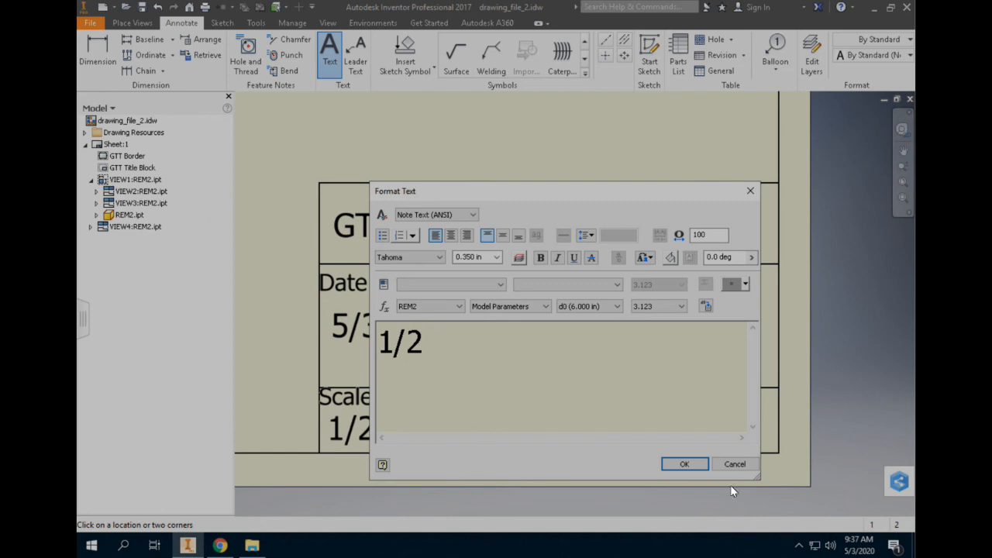
click(692, 464)
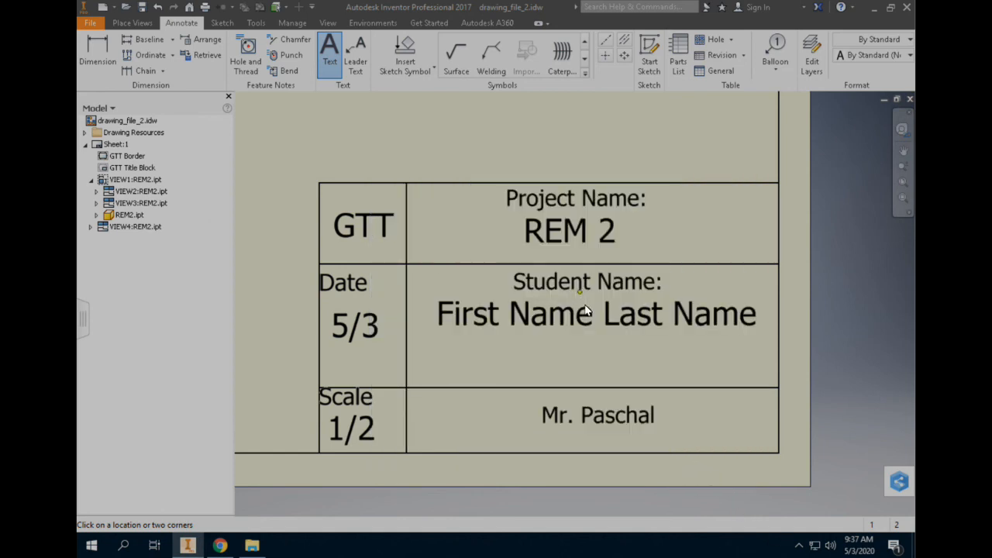
Start saving a copy of the drawing, with Downloads as the save location.
scroll(585, 308, down, 4)
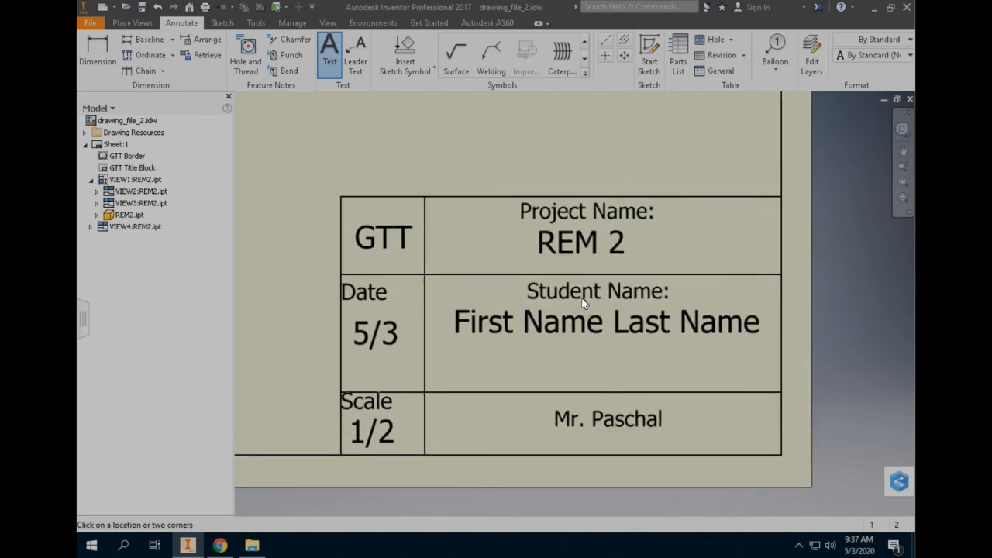
scroll(583, 301, down, 5)
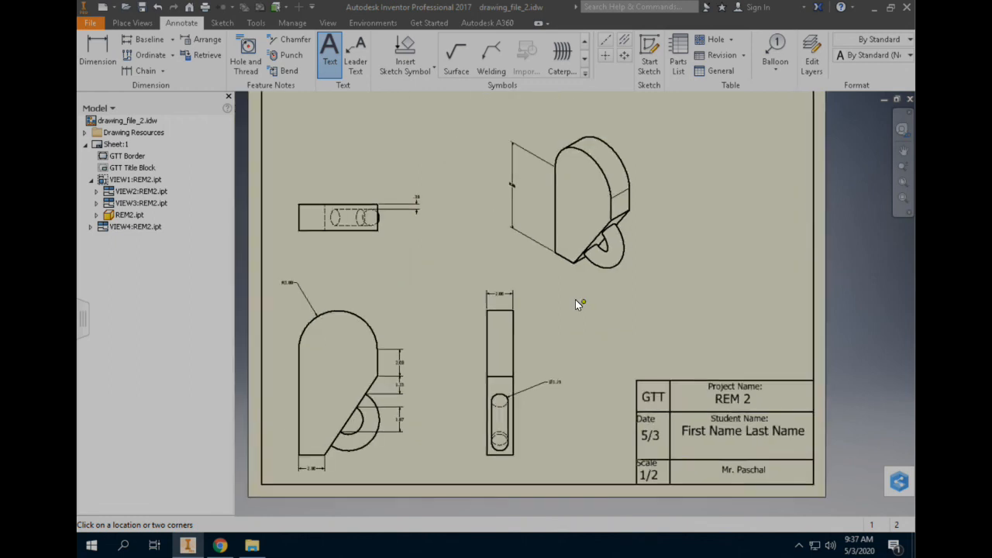
scroll(603, 290, up, 2)
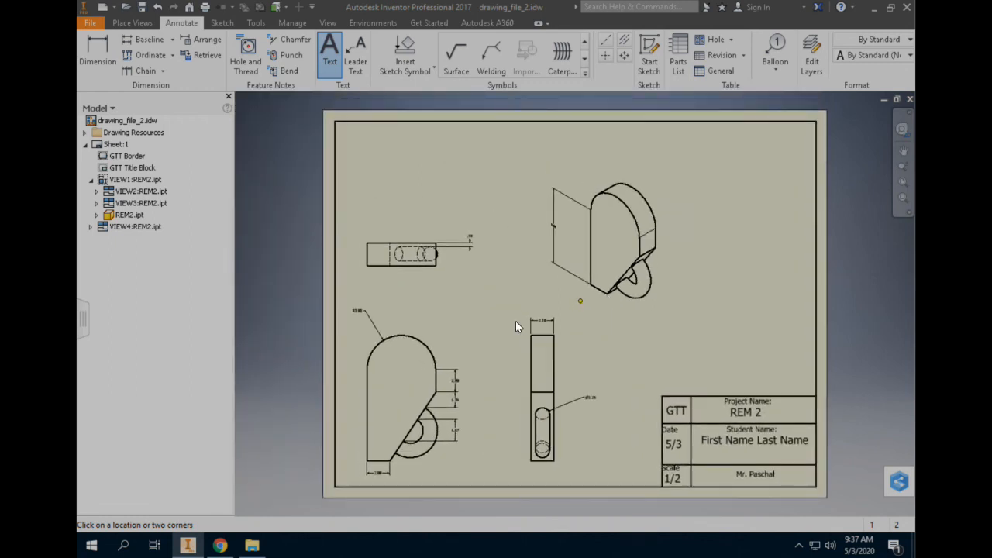
click(94, 22)
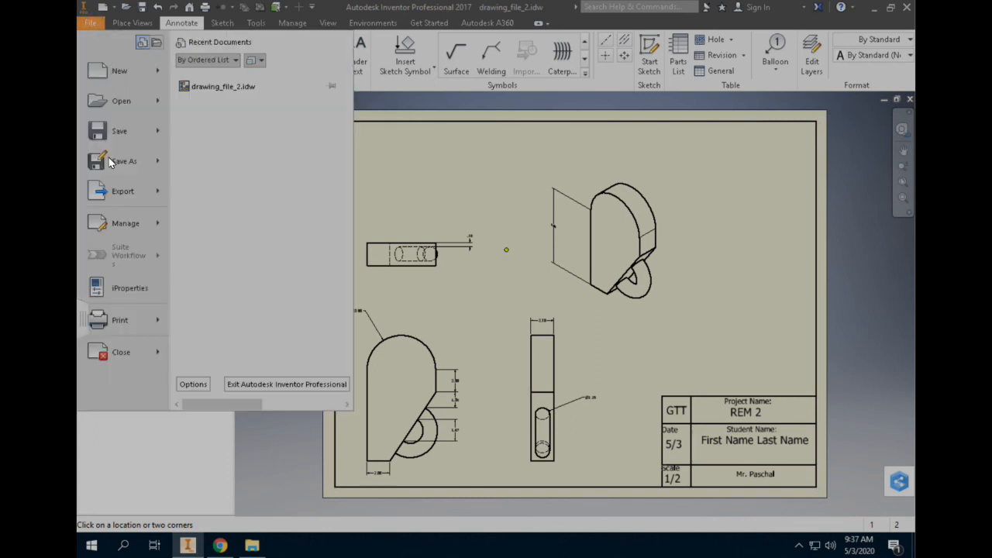
click(112, 160)
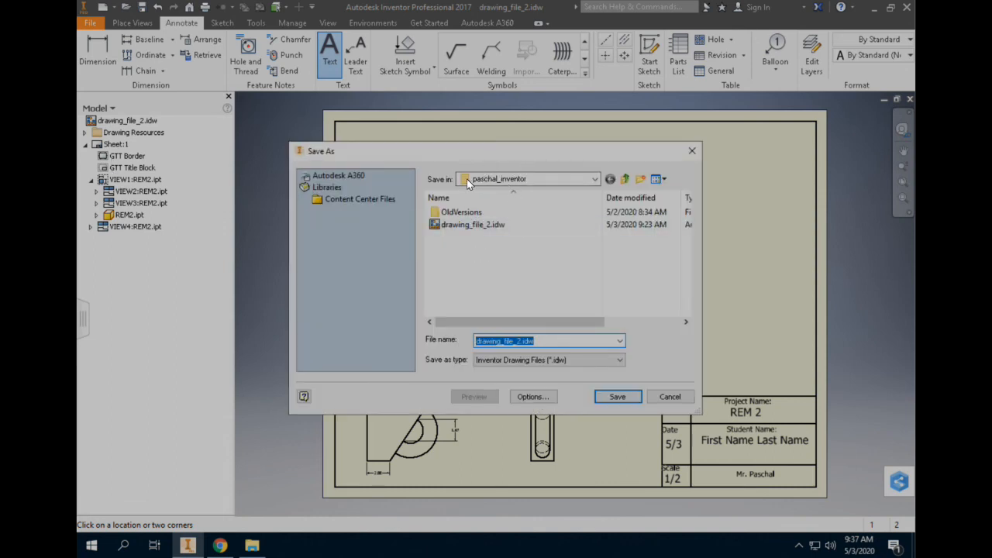
click(531, 179)
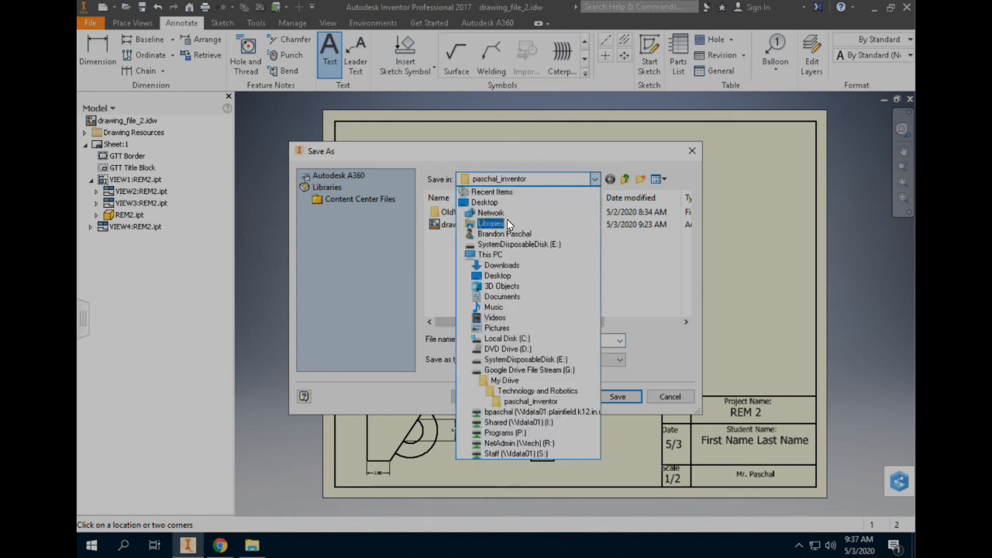
click(508, 265)
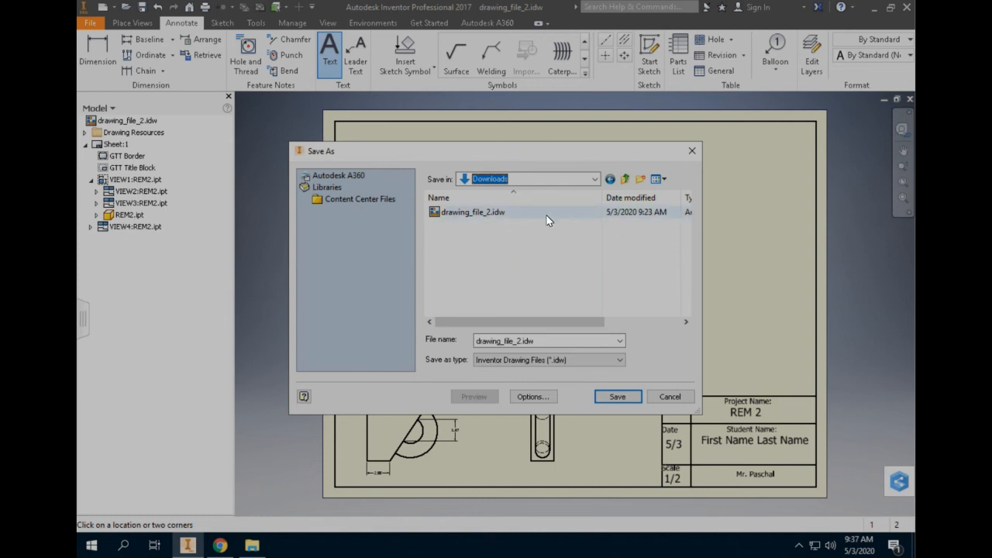
Change the save location to the Inventor folder inside Technology and Robotics in My Drive on Google Drive File Stream.
click(578, 179)
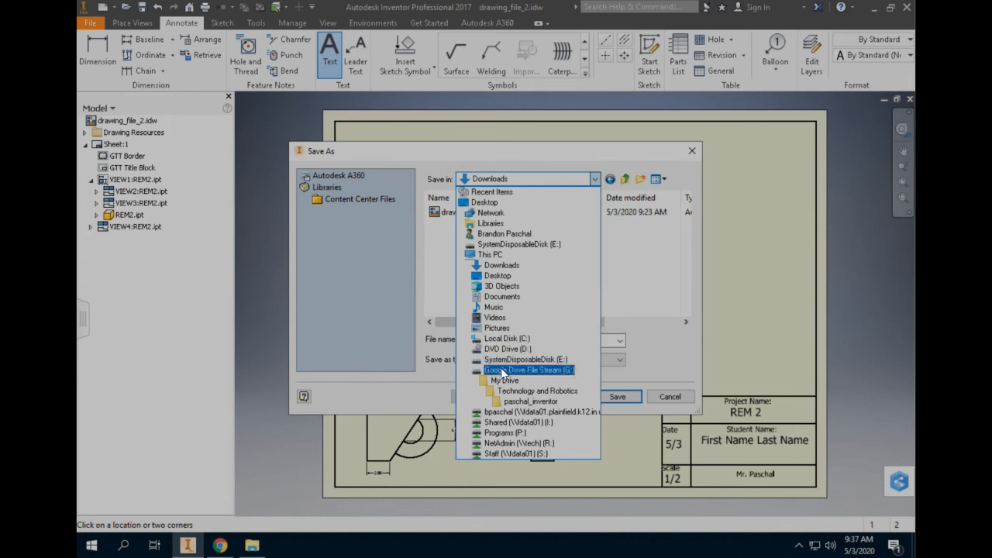
click(502, 370)
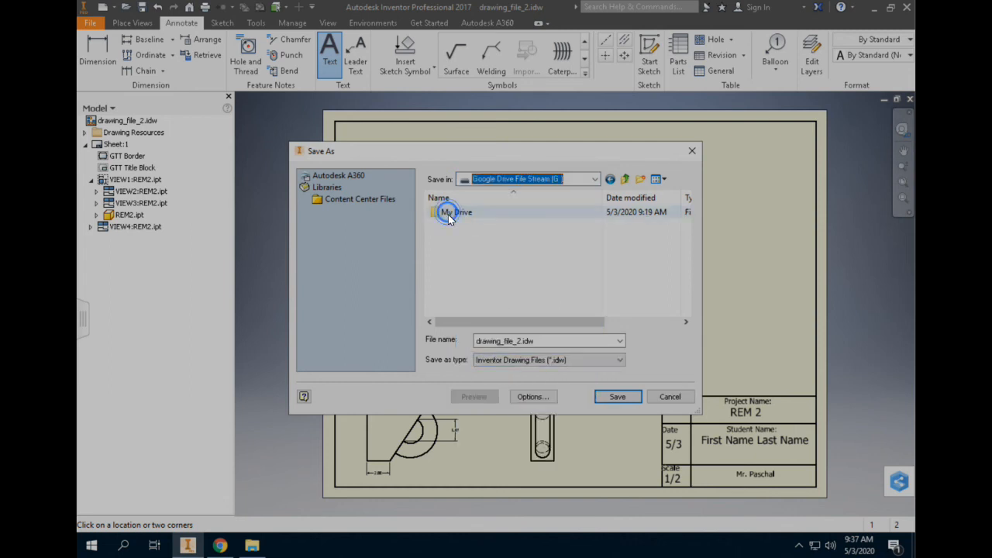
double_click(447, 214)
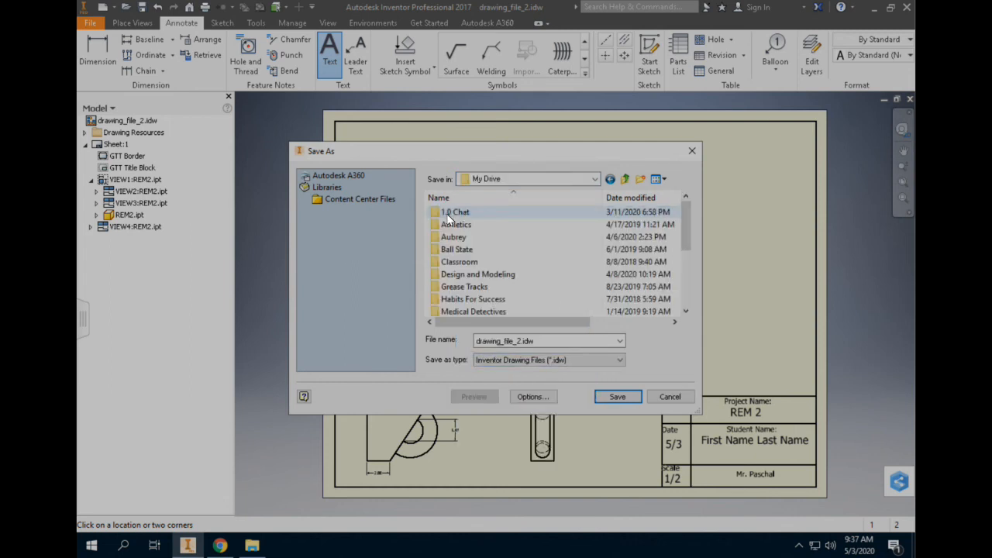
scroll(490, 300, down, 3)
double_click(491, 299)
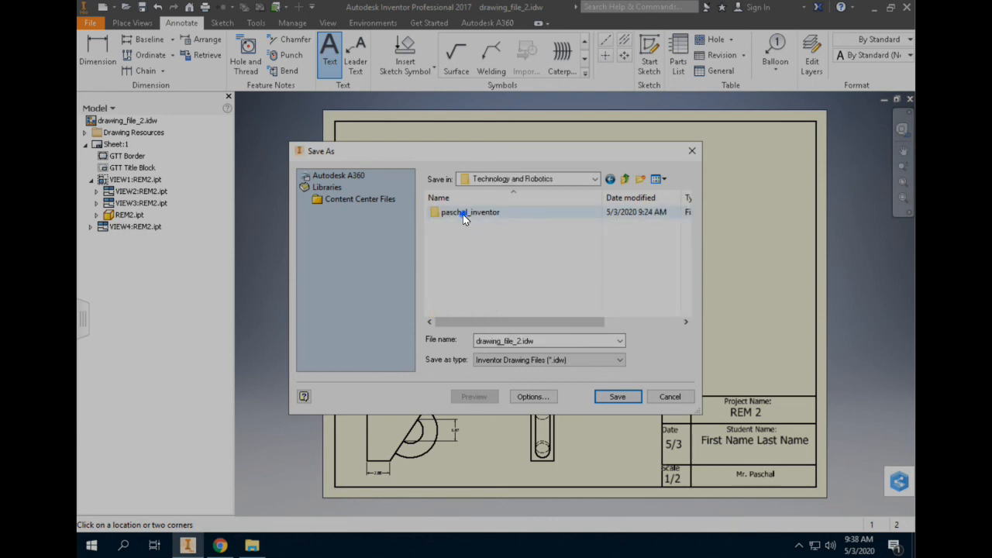
double_click(463, 213)
Name the file "REM 2 Drawing" and save it as an Inventor drawing file.
double_click(543, 342)
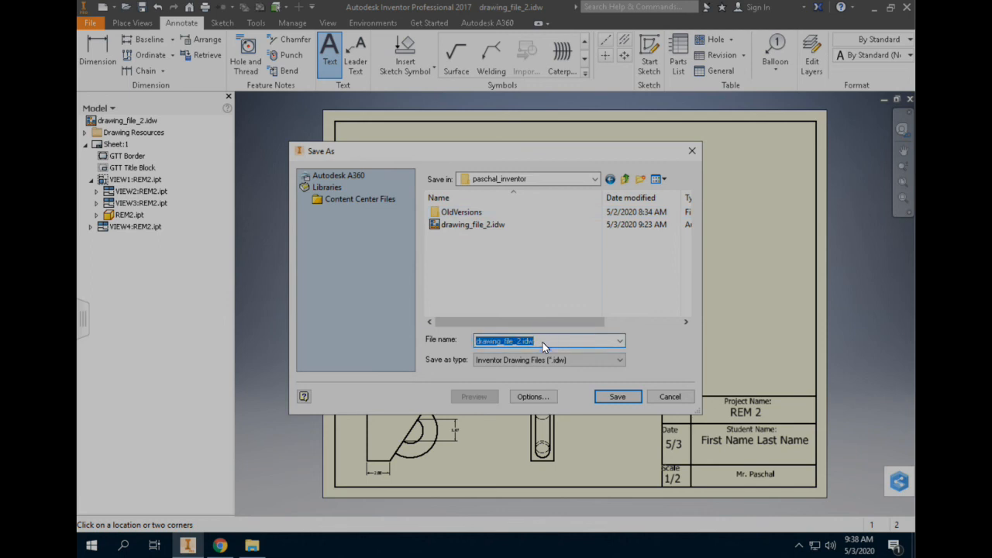
text(REM)
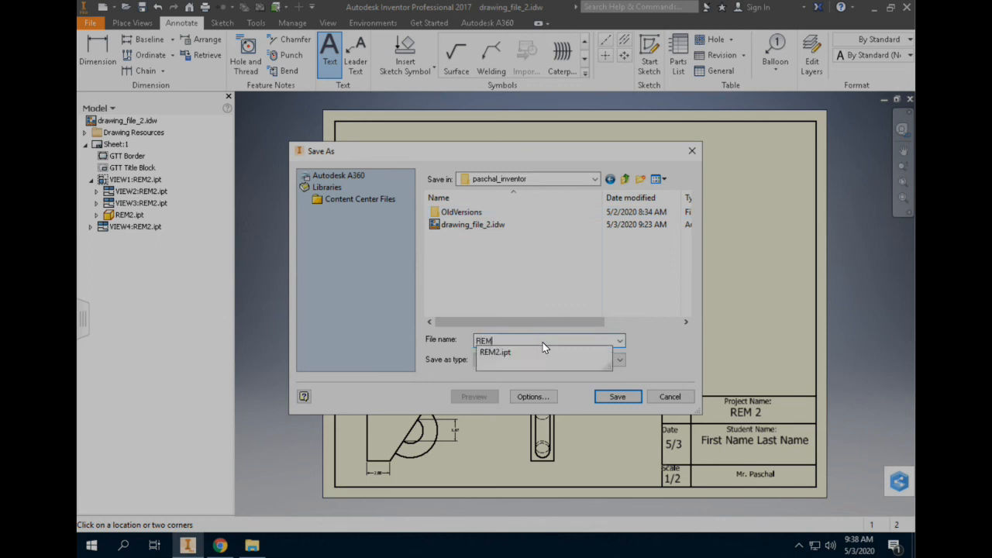
text( 2 Dra)
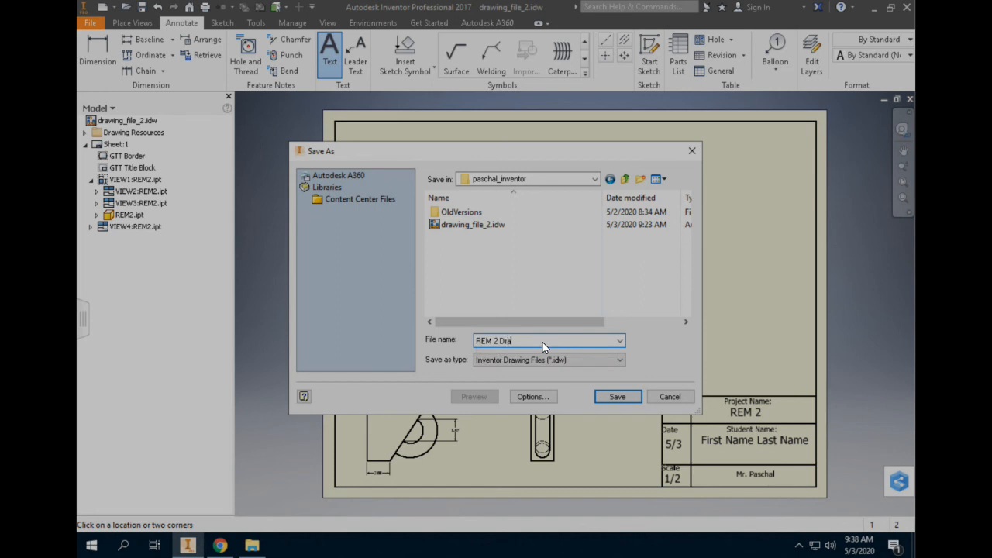
text(wing)
click(617, 397)
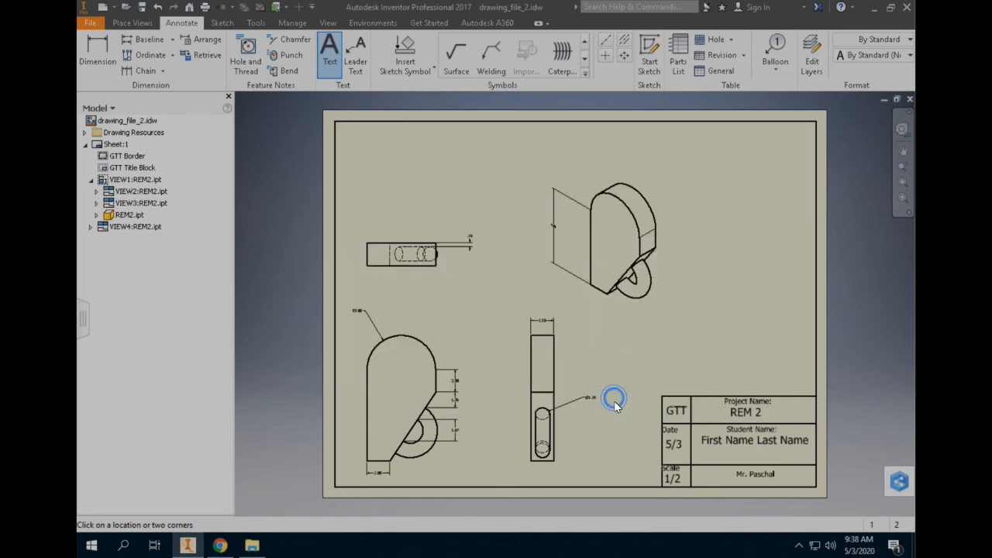